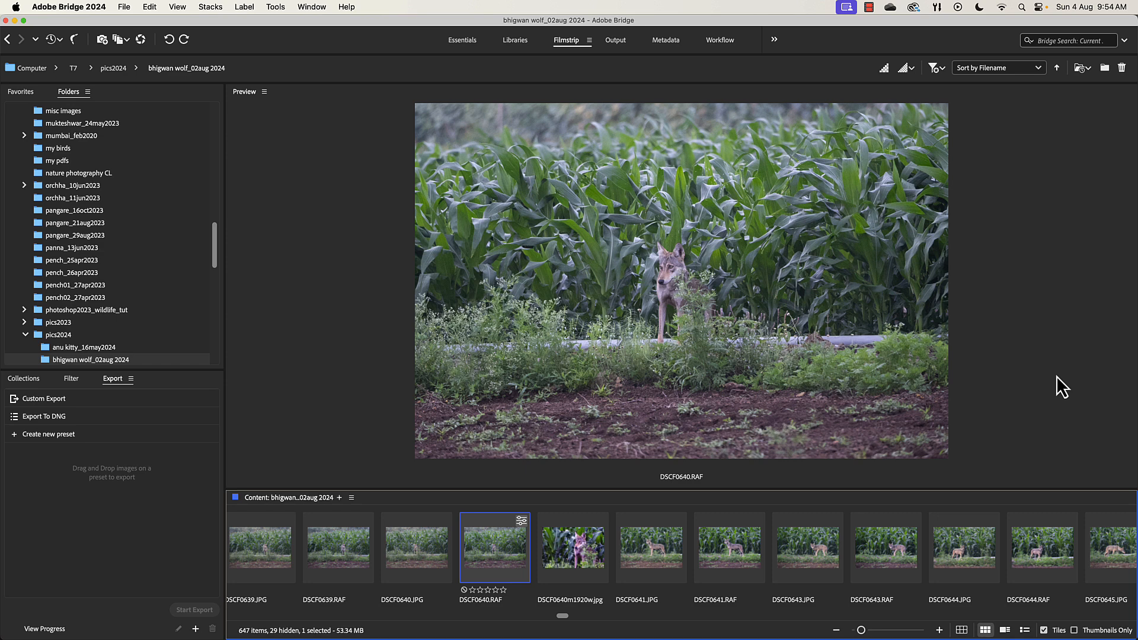
# Step: Open the raw photo DSCF0640.RAF from Bridge in Adobe Photoshop 2024
pyautogui.rightClick(496, 545)
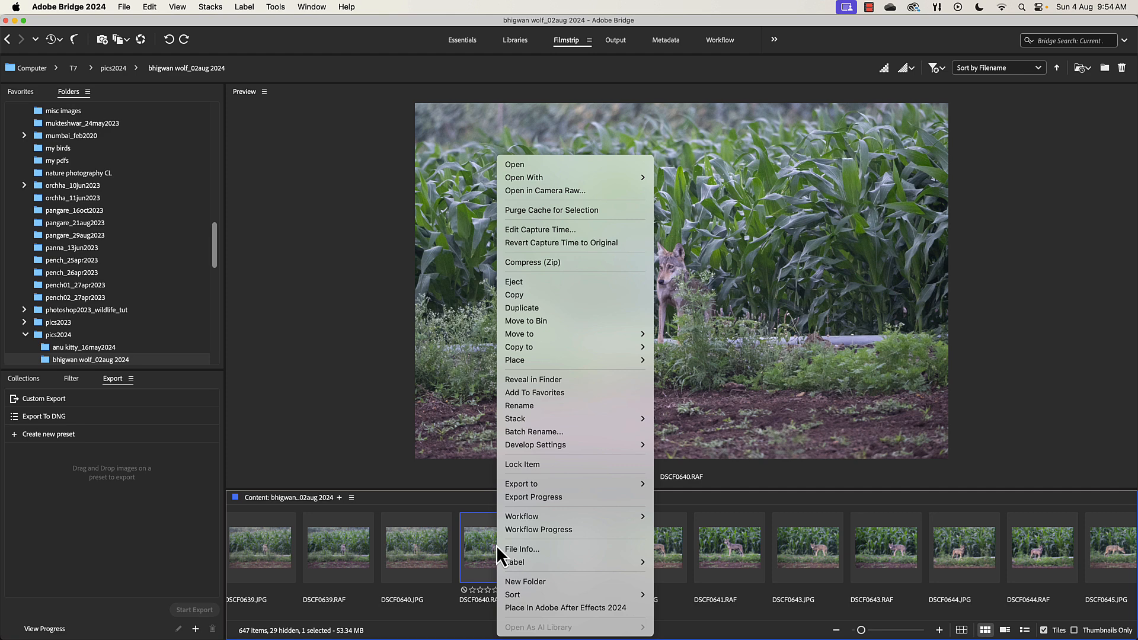
pyautogui.moveTo(566, 181)
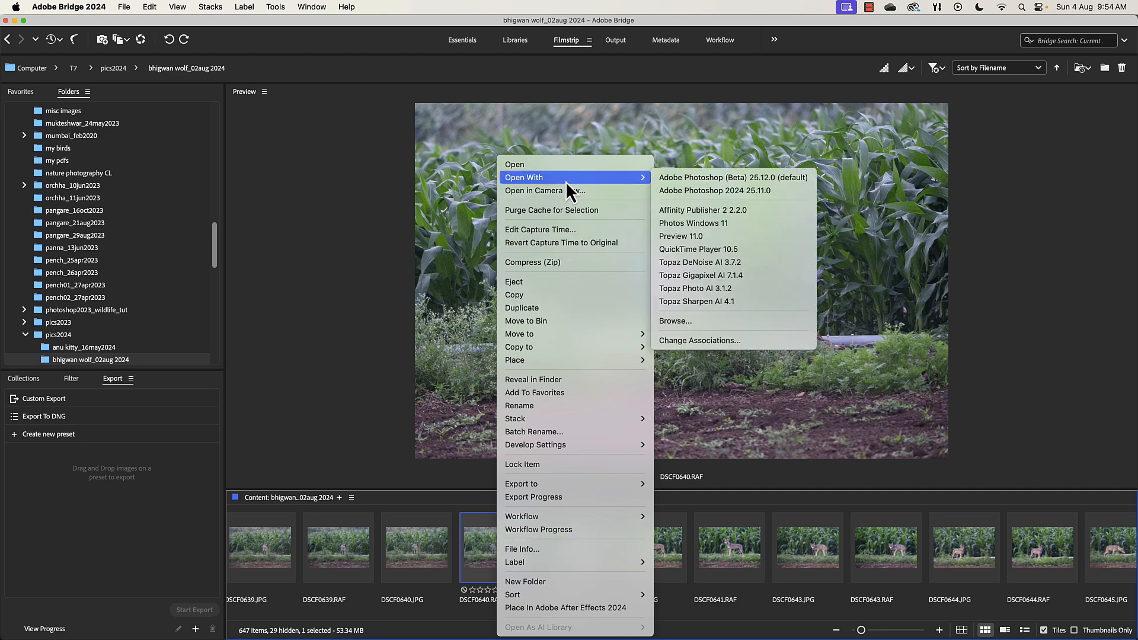
pyautogui.click(682, 192)
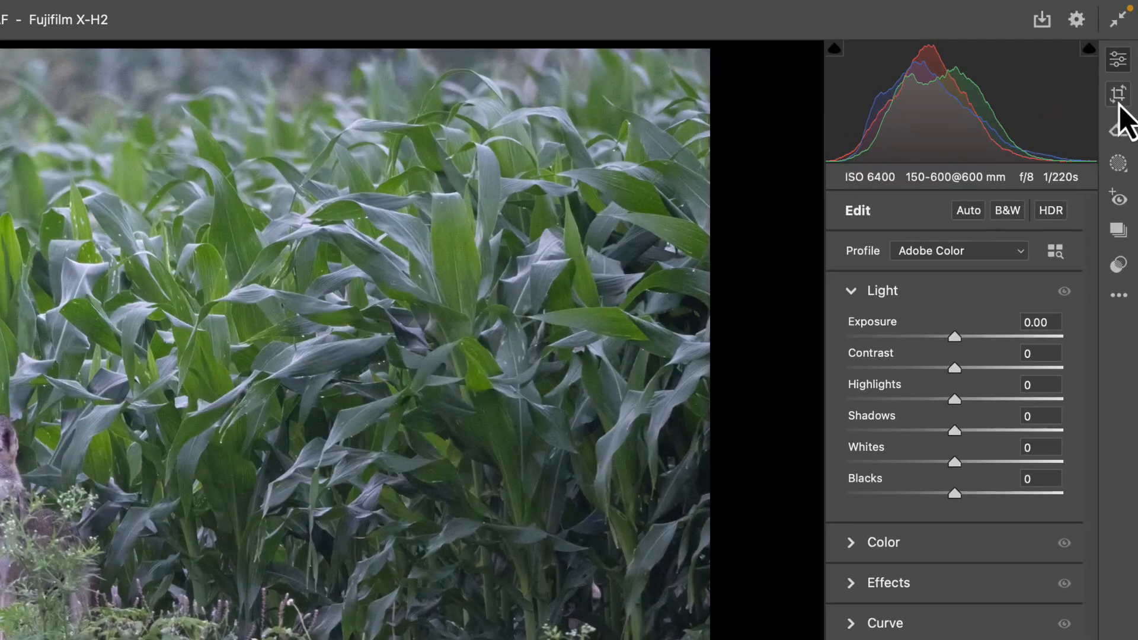
# Step: Crop the photo tightly around the wolf to about 2092 x 1395 pixels, rotated about 1.97 degrees
pyautogui.click(1120, 105)
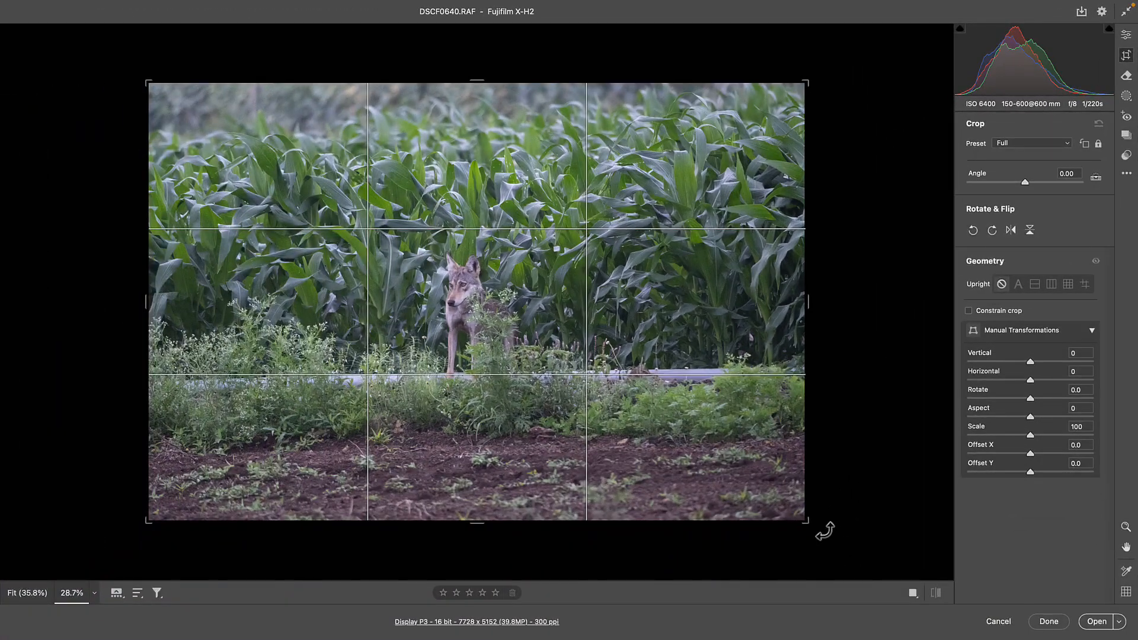
pyautogui.moveTo(826, 534); pyautogui.dragTo(694, 437)
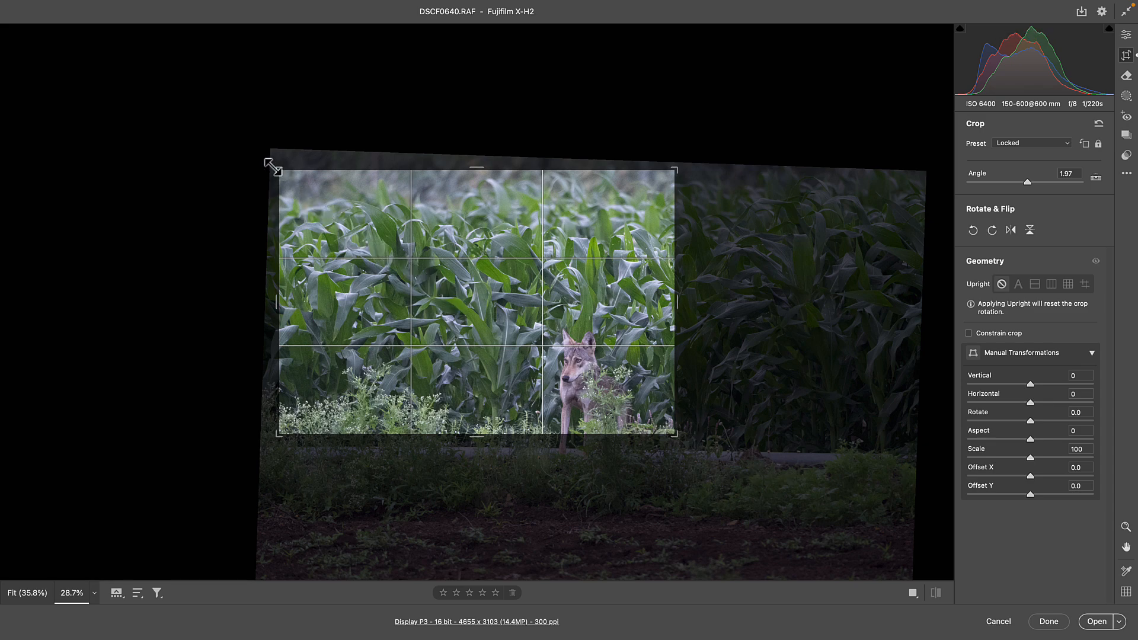
pyautogui.moveTo(273, 167); pyautogui.dragTo(318, 237)
pyautogui.moveTo(462, 293); pyautogui.dragTo(492, 279)
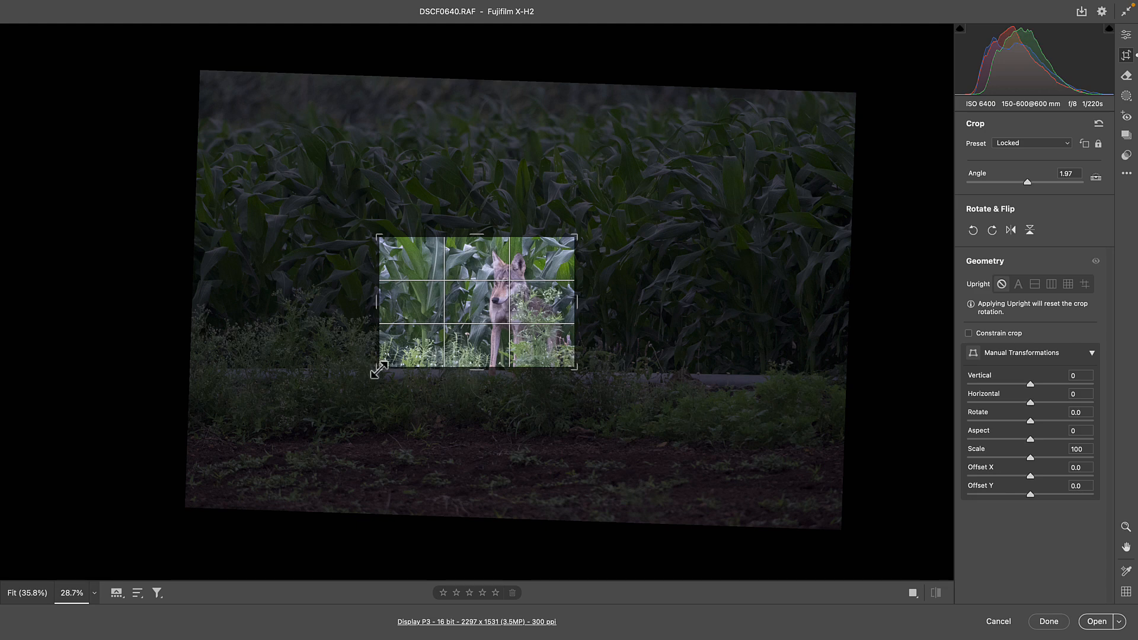
pyautogui.moveTo(380, 367); pyautogui.dragTo(388, 366)
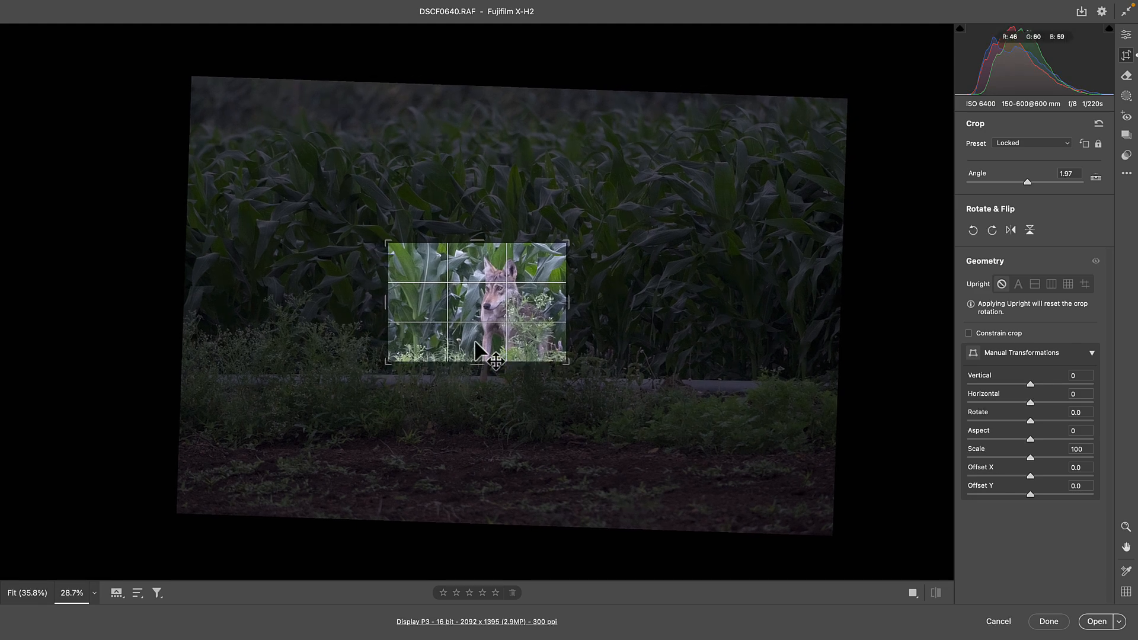
pyautogui.moveTo(475, 342); pyautogui.dragTo(472, 343)
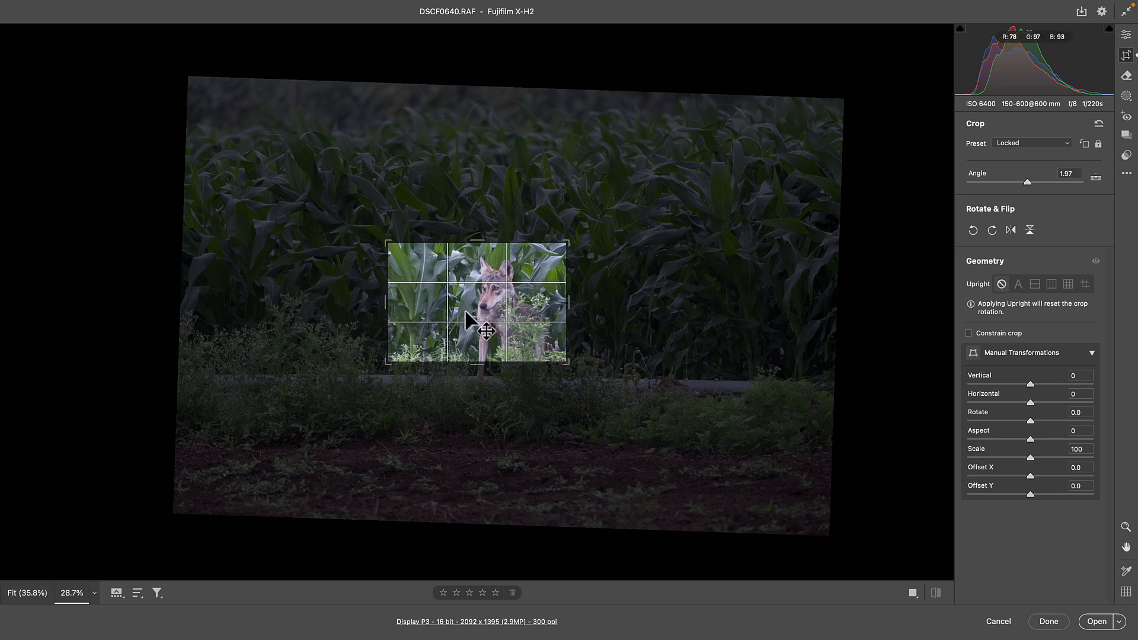
pyautogui.press('Return')
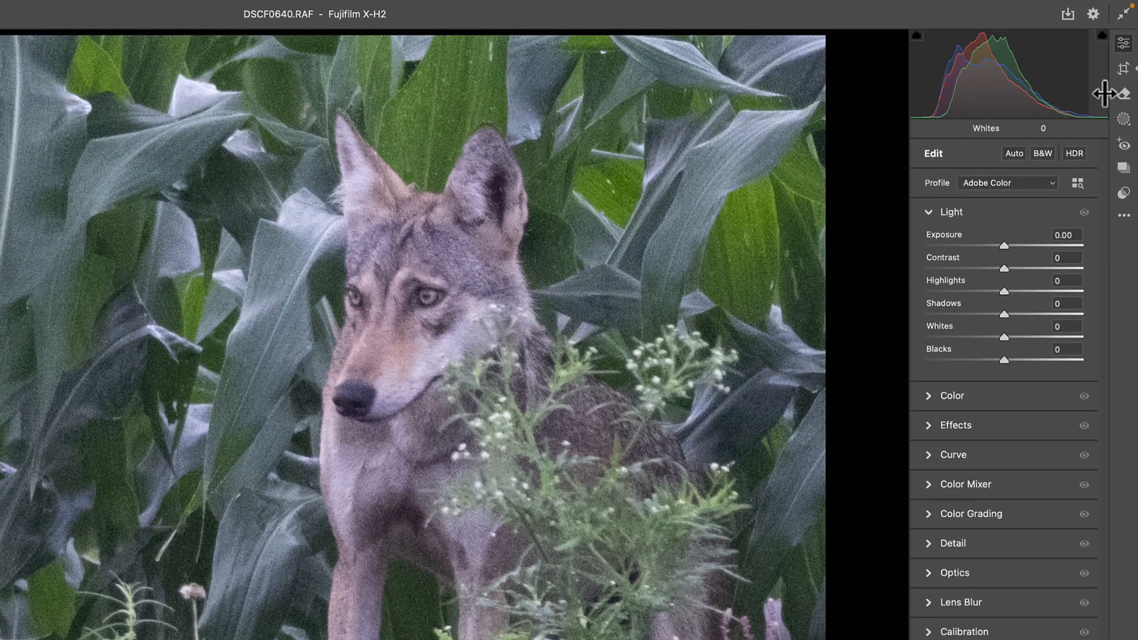
# Step: Apply the Auto light settings, set Highlights to -100 and Blacks to -21, and open the image in Photoshop
pyautogui.click(1013, 155)
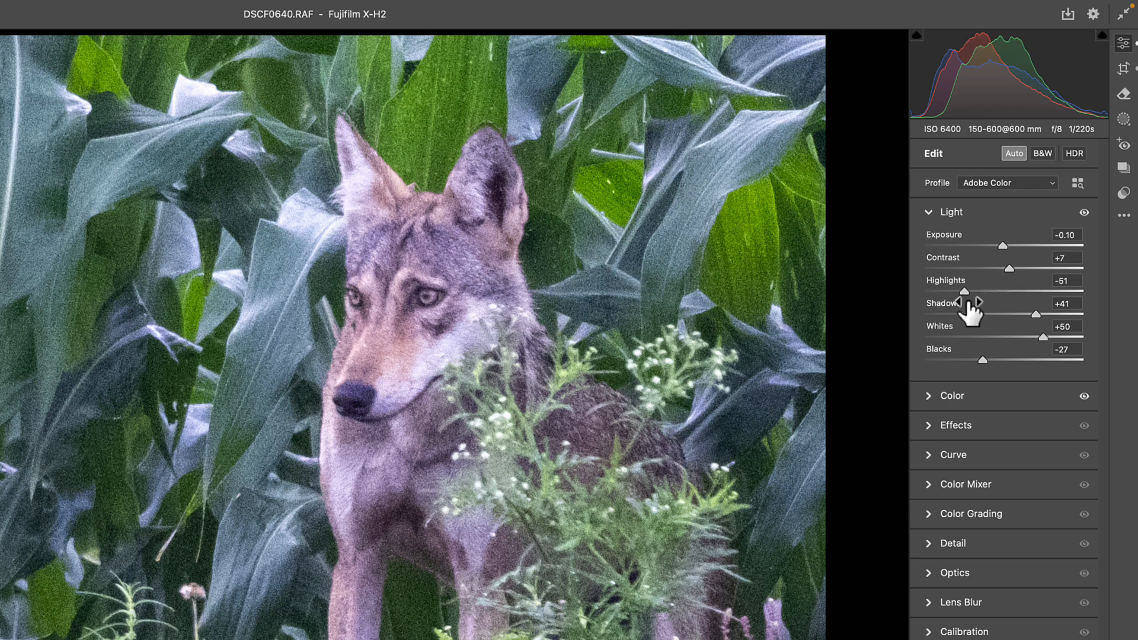
pyautogui.moveTo(964, 292); pyautogui.dragTo(919, 297)
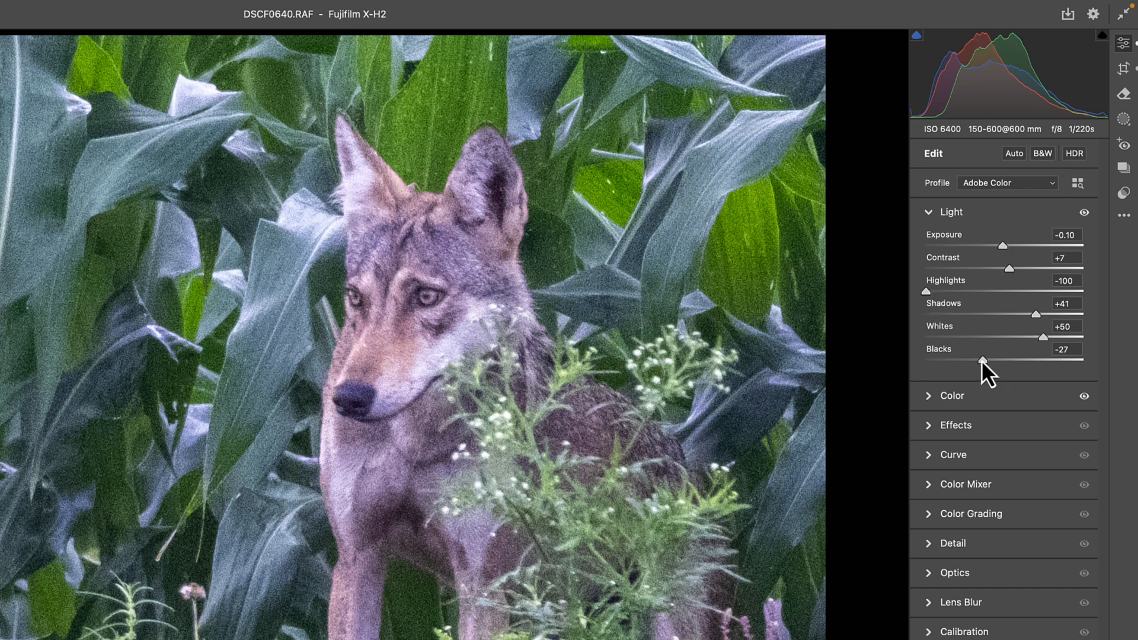
pyautogui.moveTo(982, 363); pyautogui.dragTo(987, 363)
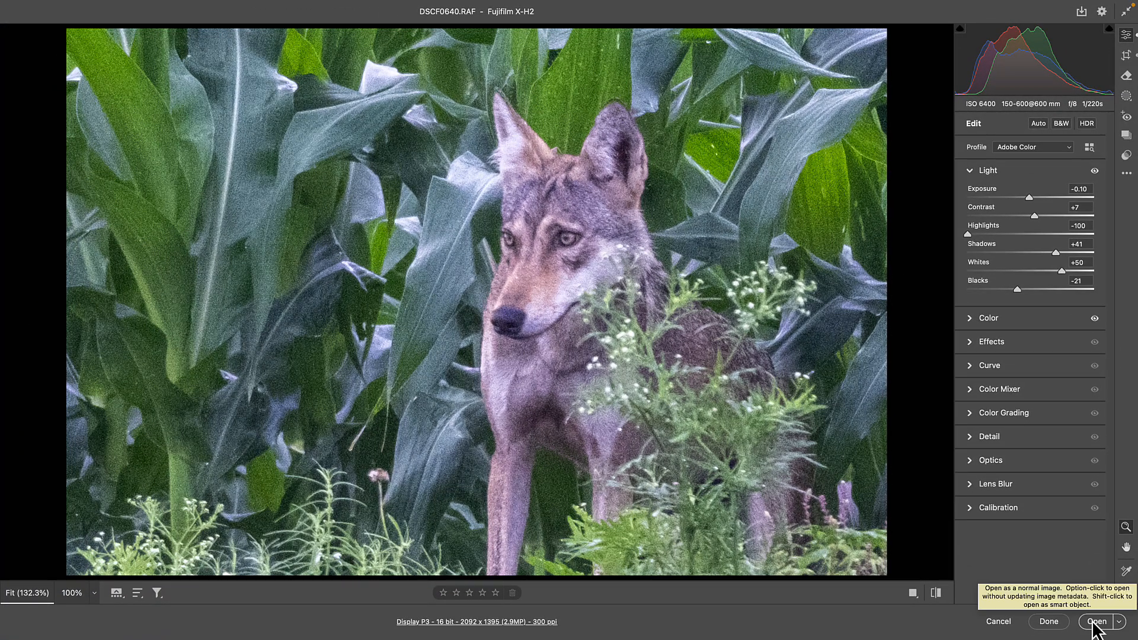
pyautogui.click(1095, 622)
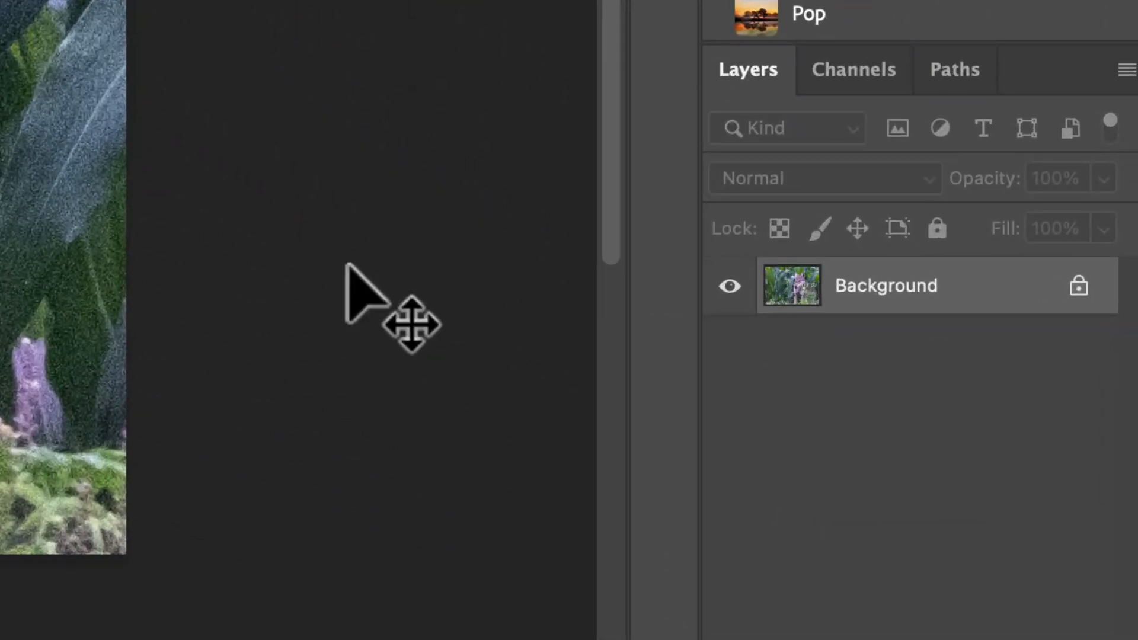
# Step: Duplicate the Background layer, hide the original, and duplicate Layer 1 as well
pyautogui.press('super+j')
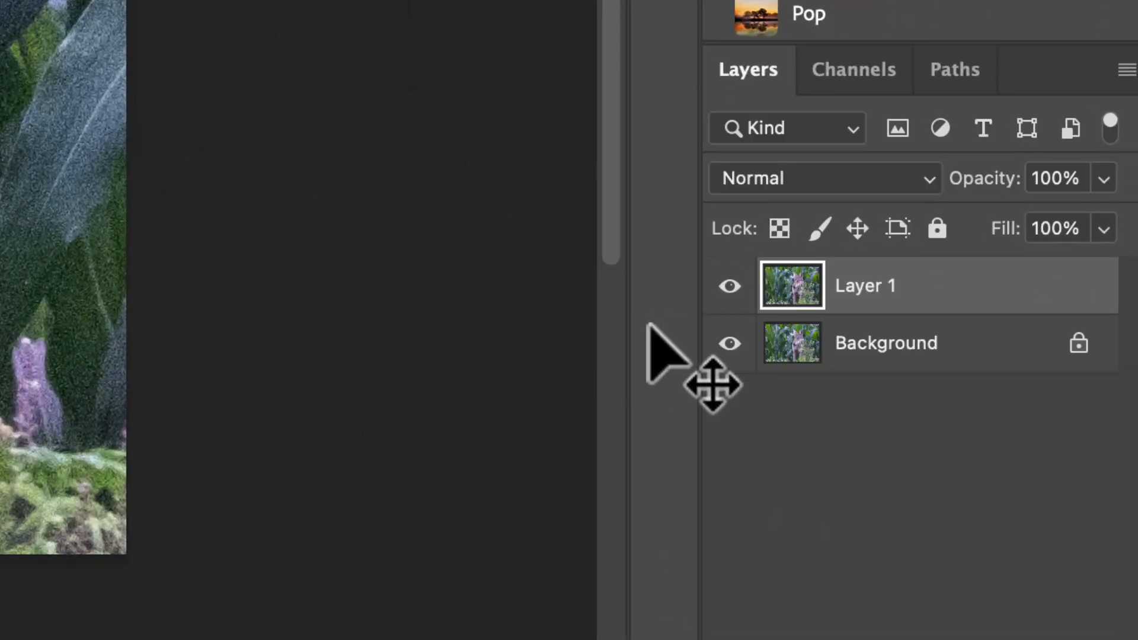
pyautogui.click(727, 351)
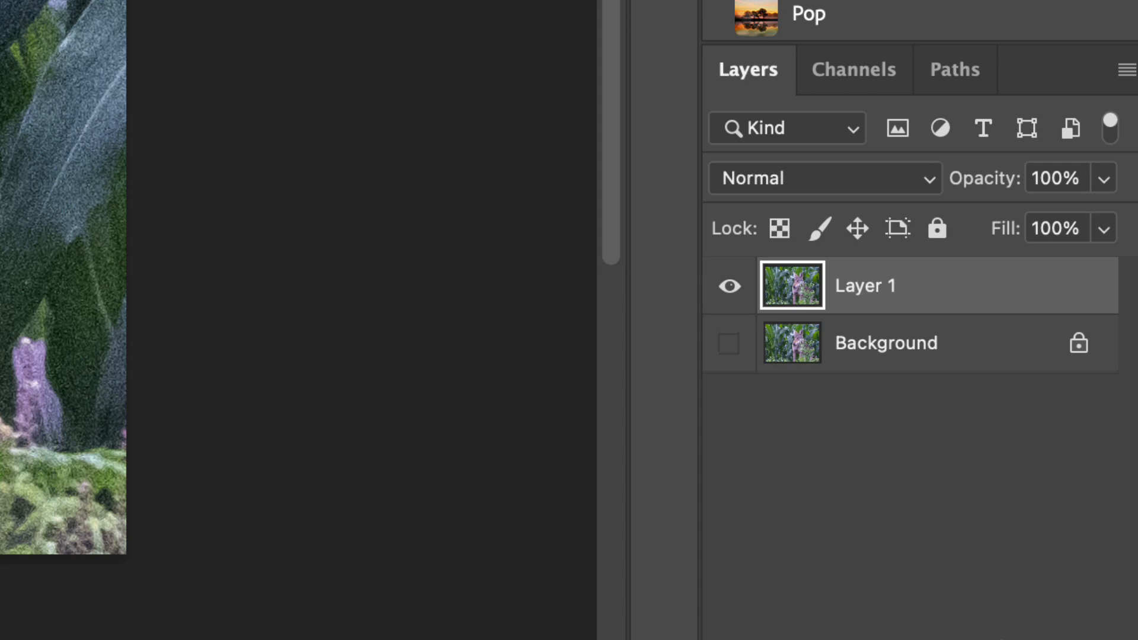
pyautogui.hotkey('ctrl', 'j')
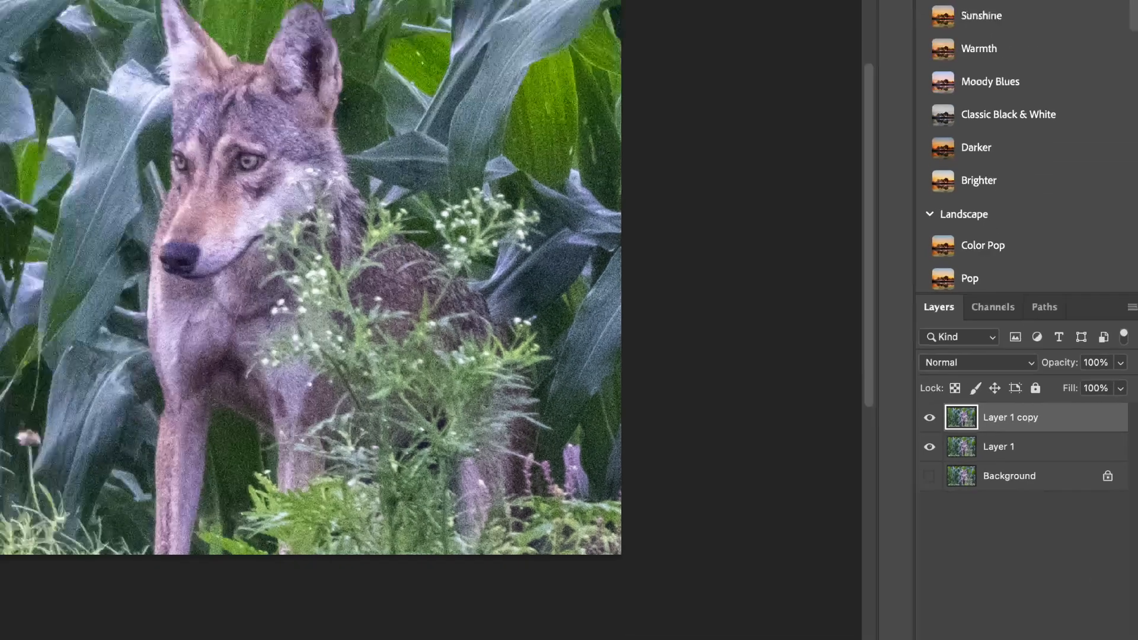
# Step: Denoise the upper duplicate layer in Topaz Photo AI with the Normal model at reduced strength and return it to Photoshop
pyautogui.click(305, 7)
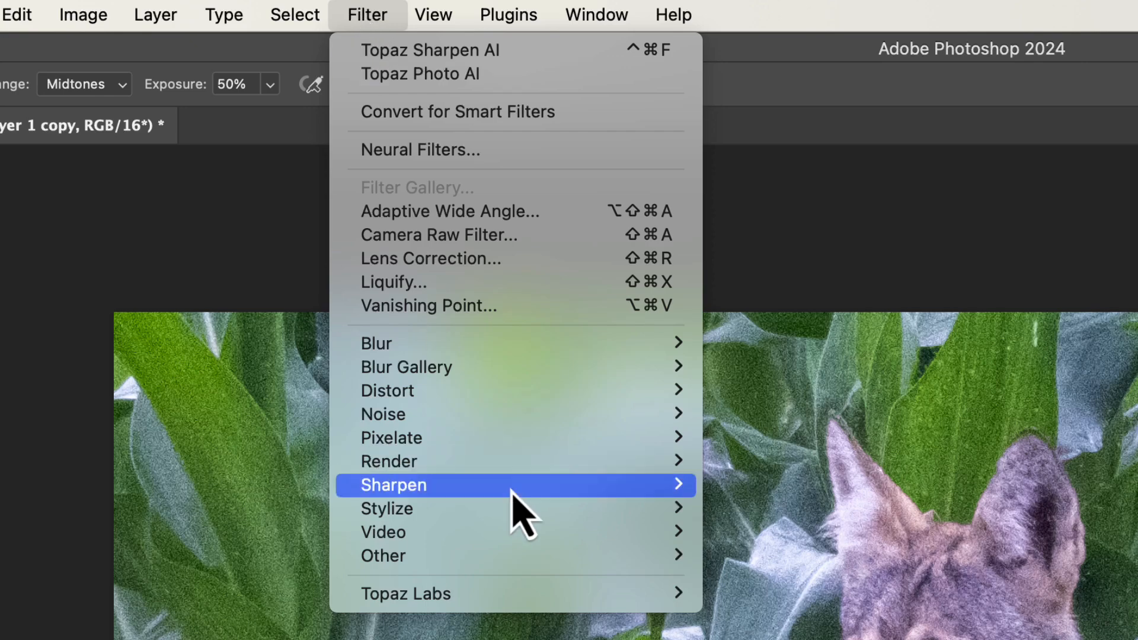
pyautogui.moveTo(524, 592)
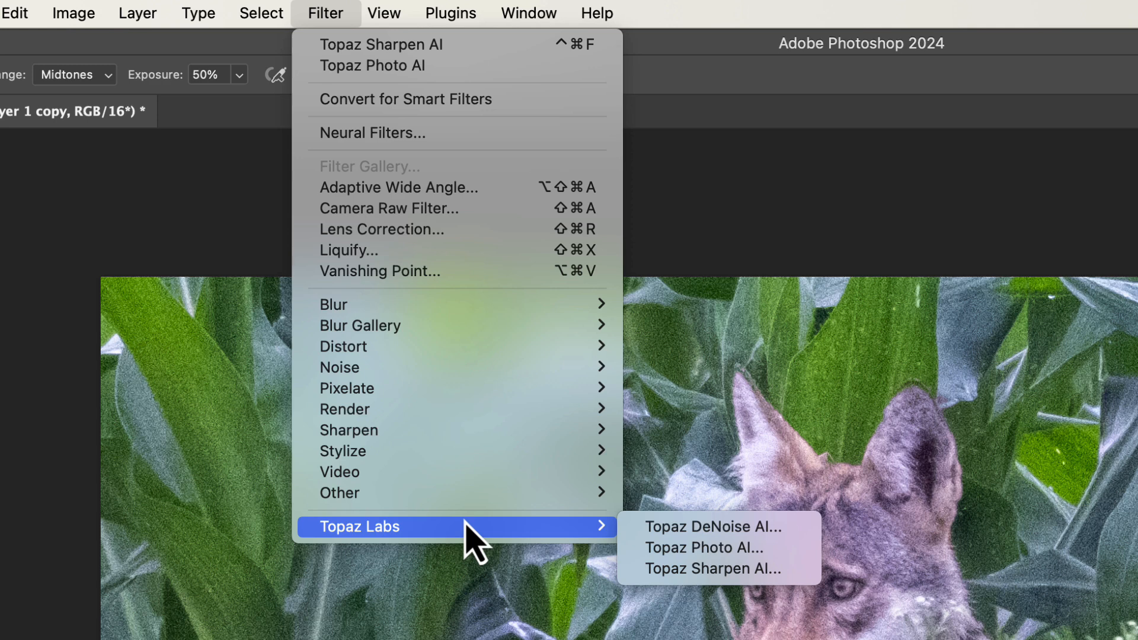
pyautogui.click(698, 552)
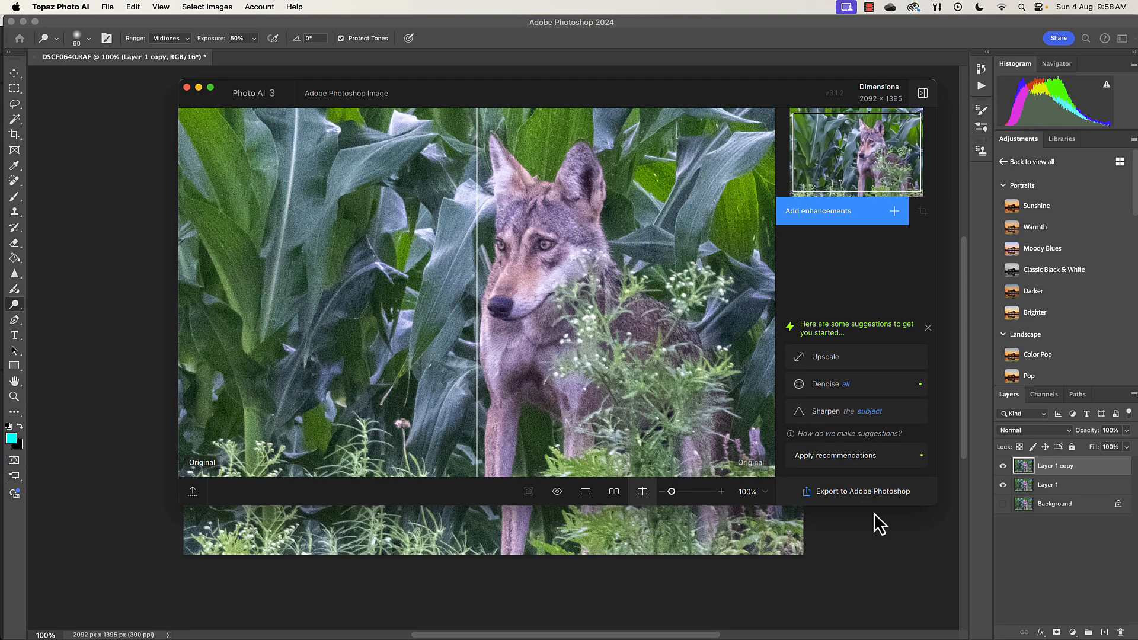
pyautogui.click(919, 386)
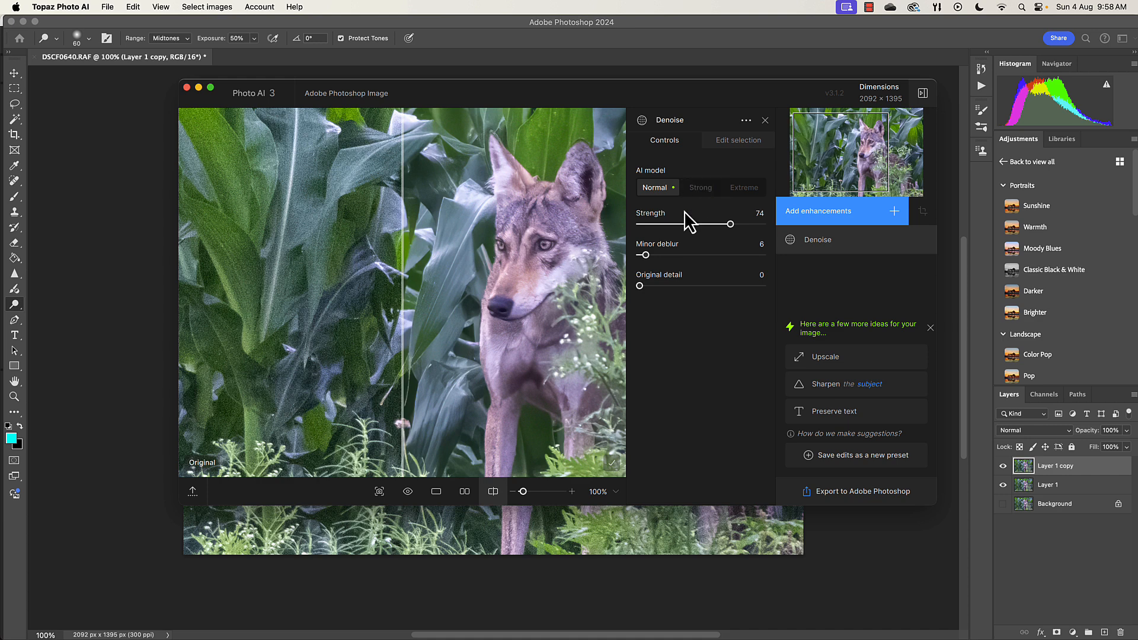
pyautogui.moveTo(730, 225); pyautogui.dragTo(688, 225)
pyautogui.click(837, 493)
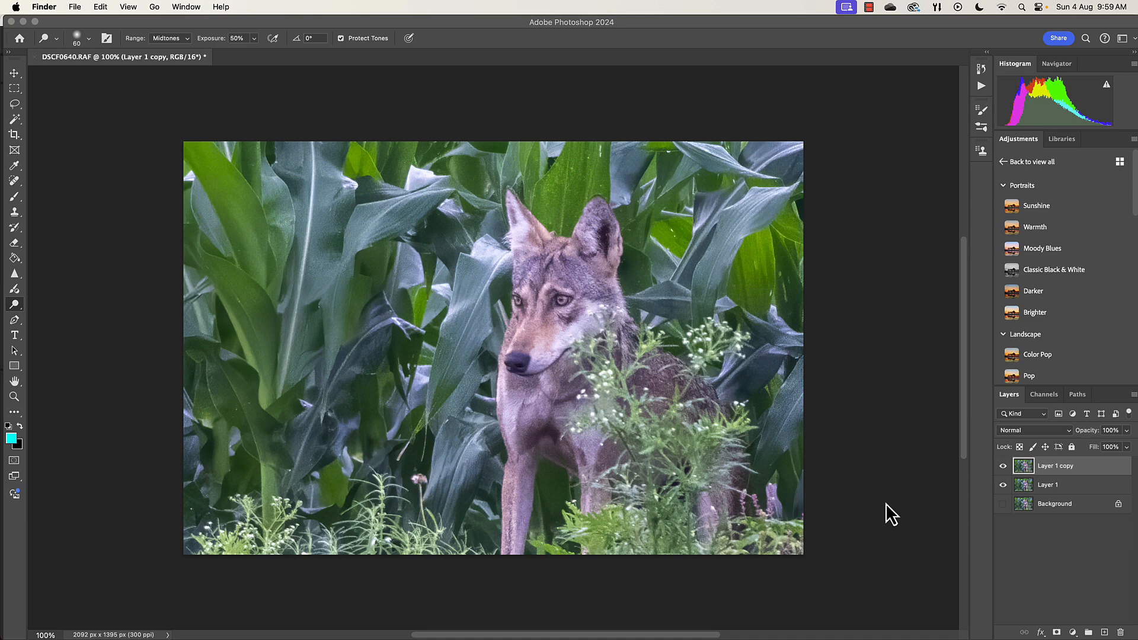
# Step: Delete Layer 1 and compare the denoised Layer 1 copy with the noisy Background by toggling its visibility
pyautogui.rightClick(1080, 465)
pyautogui.click(978, 419)
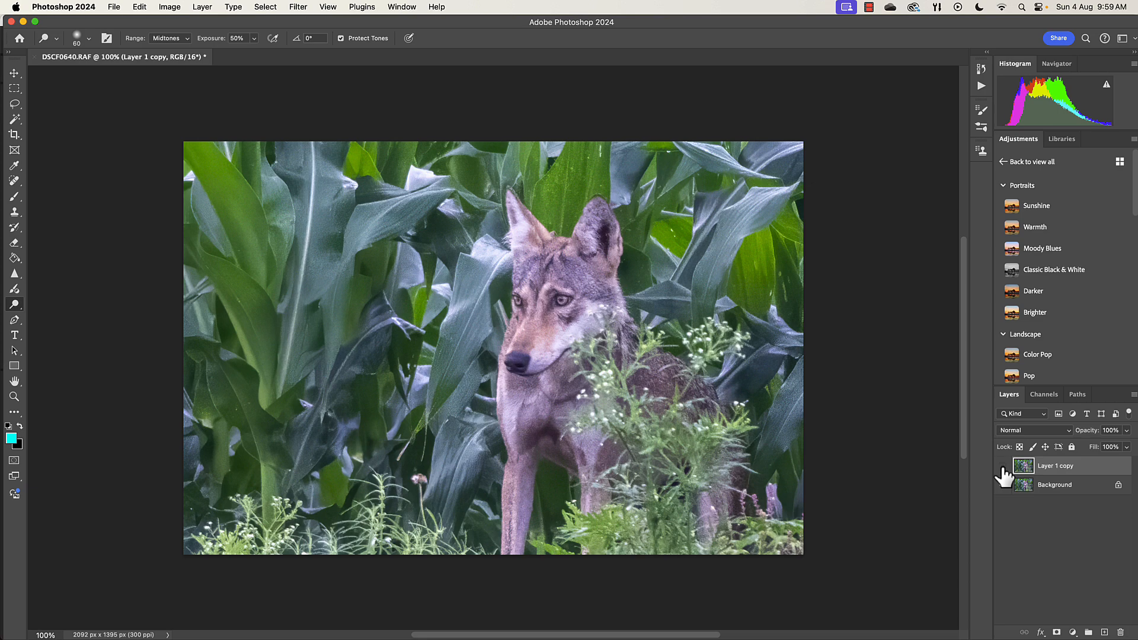
pyautogui.click(1004, 467)
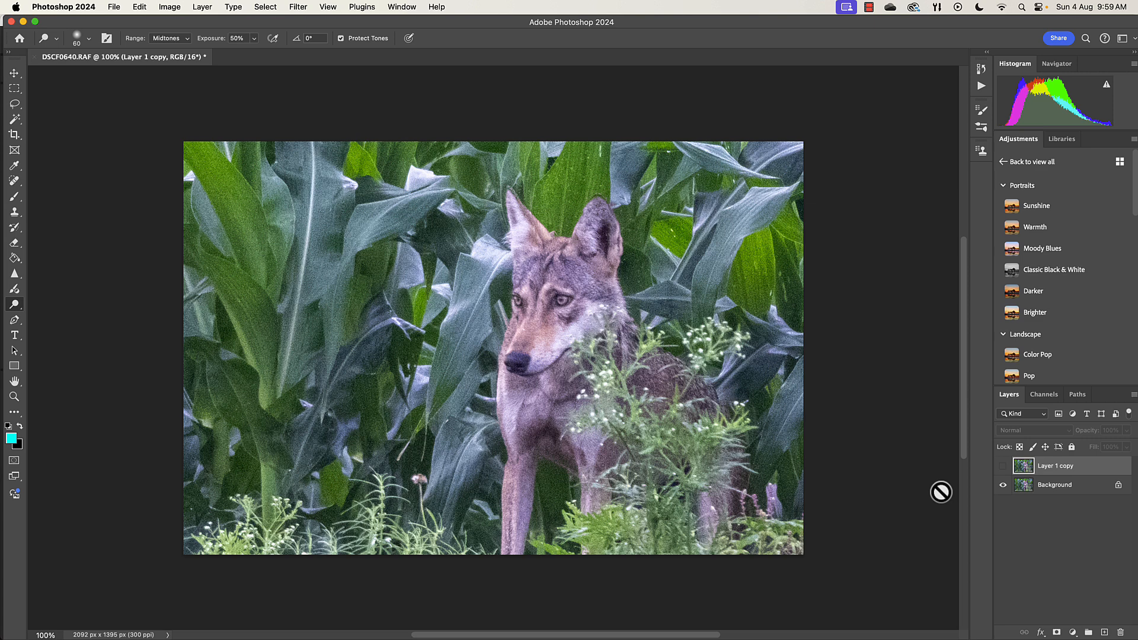
pyautogui.click(1003, 466)
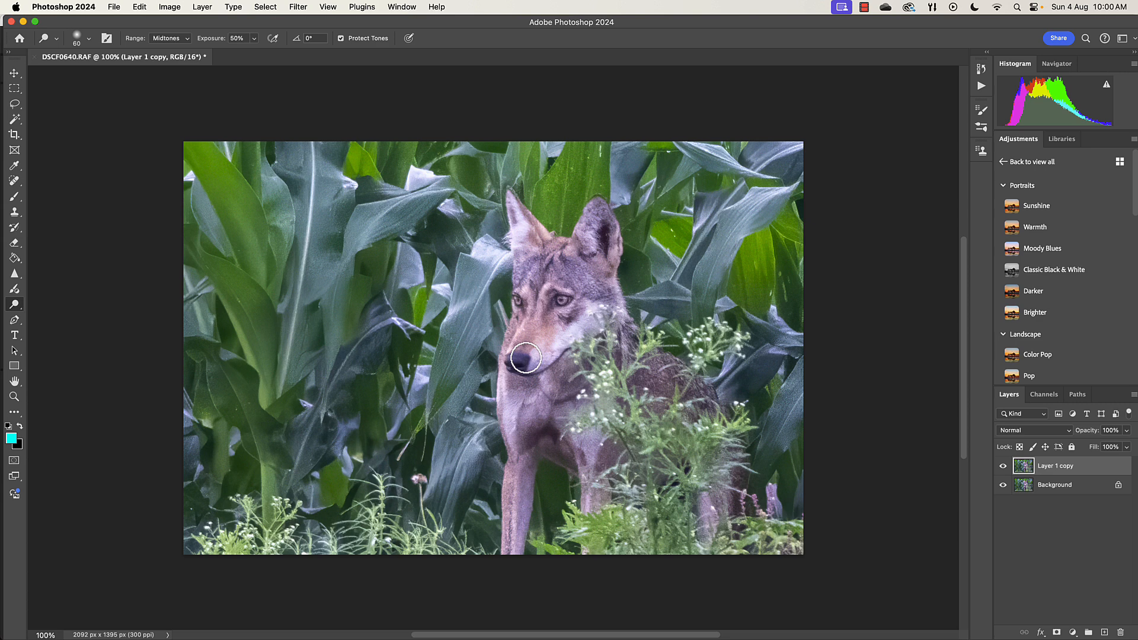
# Step: Hide the Background layer and duplicate the denoised Layer 1 copy, leaving the duplicate without a mask
pyautogui.moveTo(526, 358); pyautogui.dragTo(544, 350)
pyautogui.click(1008, 485)
pyautogui.press('super+j')
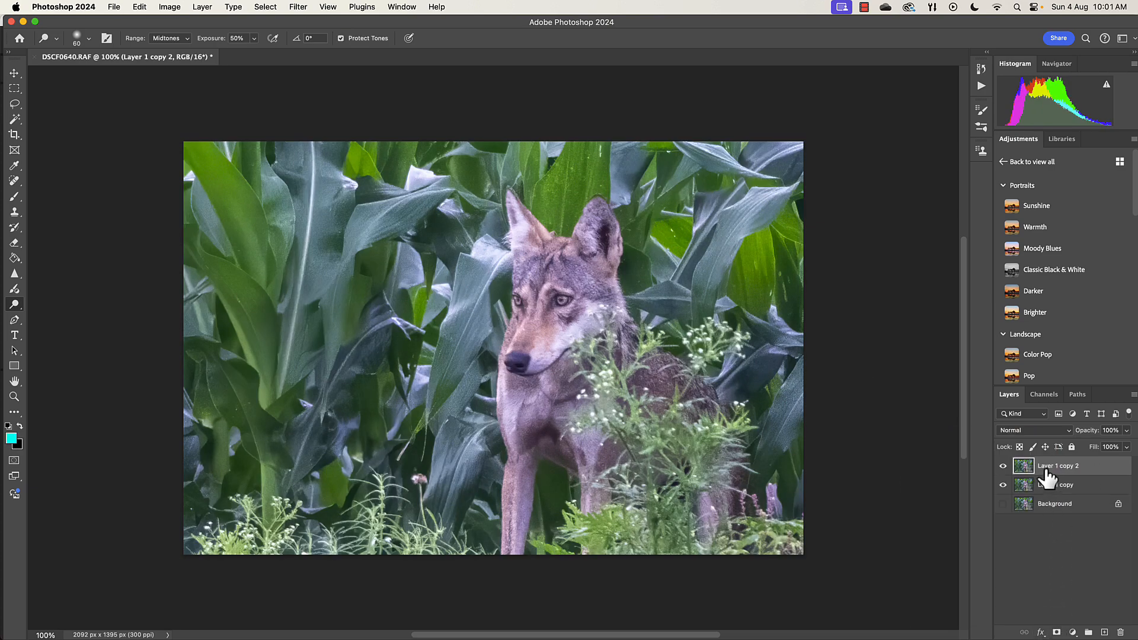
pyautogui.click(1057, 633)
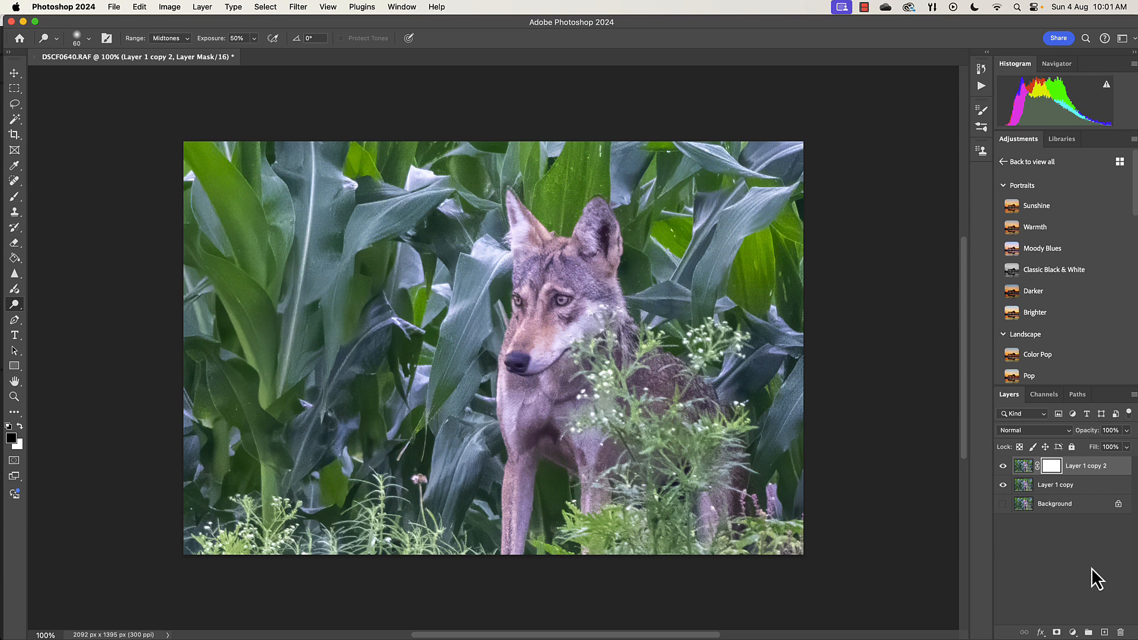
pyautogui.press('super+z')
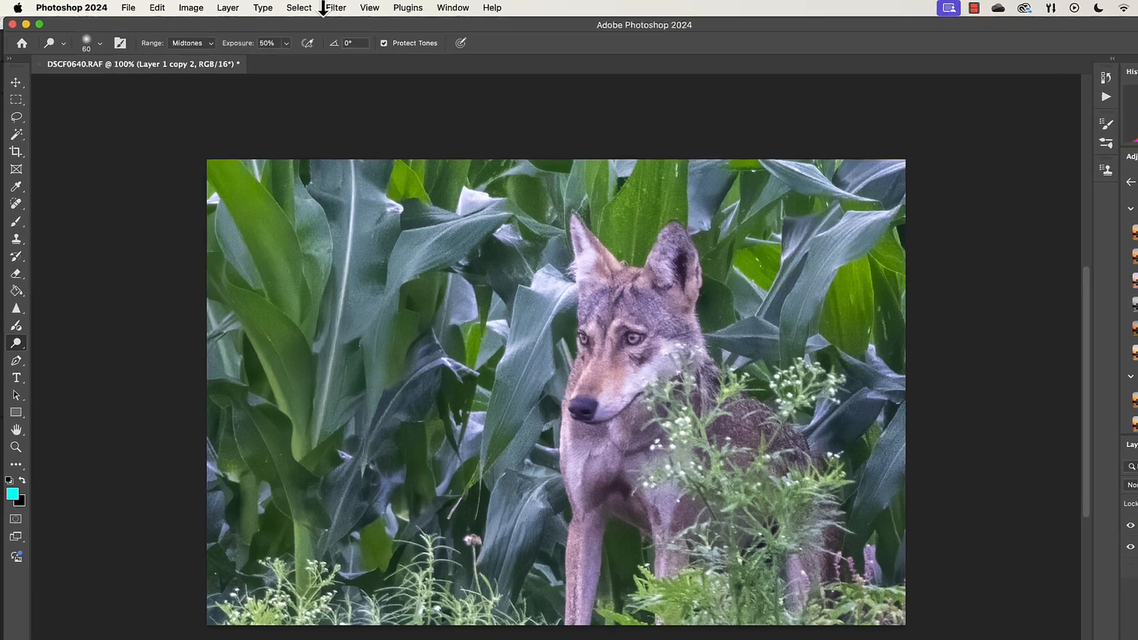
# Step: Sharpen the new duplicate with Topaz Sharpen AI, using Motion Blur - Very Blurry with Remove Blur at 25
pyautogui.click(298, 7)
pyautogui.moveTo(485, 360)
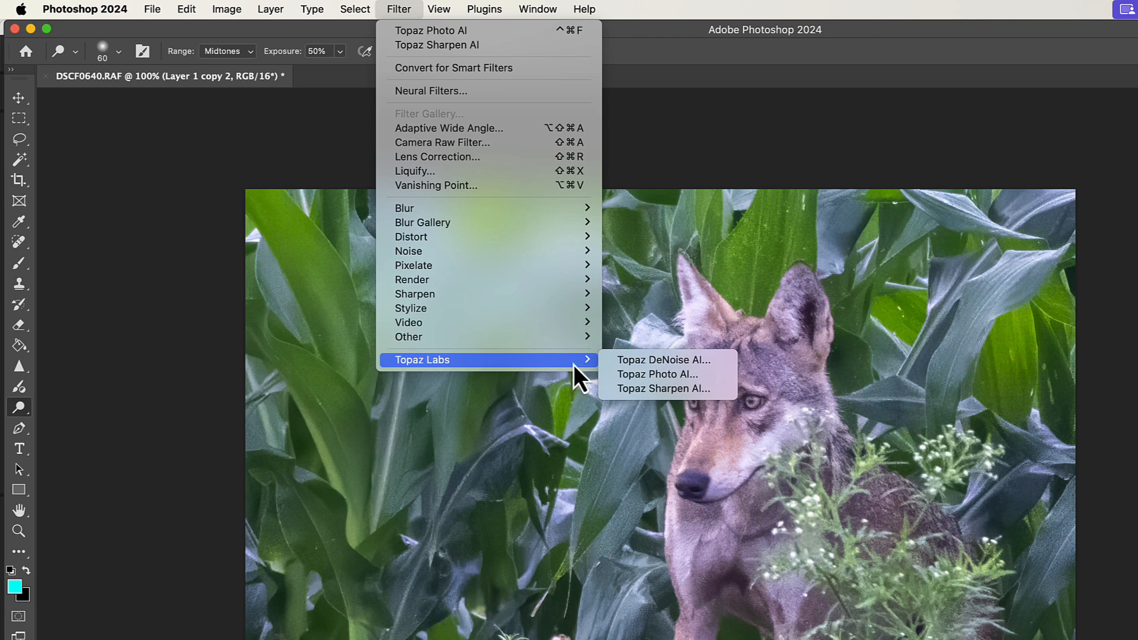
pyautogui.click(667, 390)
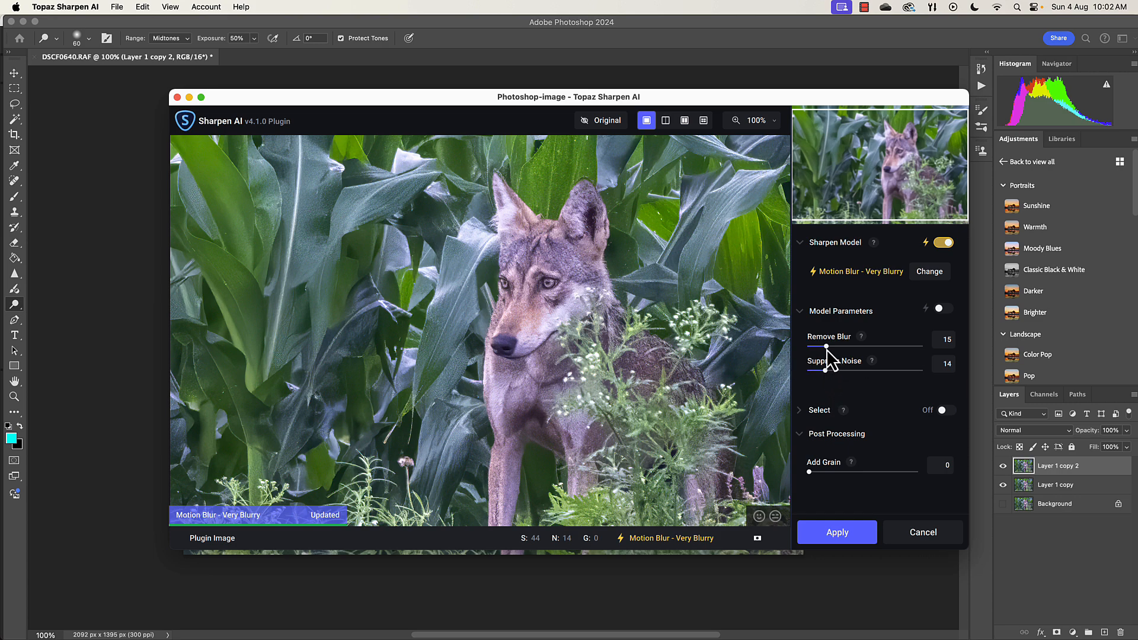
pyautogui.moveTo(827, 346); pyautogui.dragTo(837, 347)
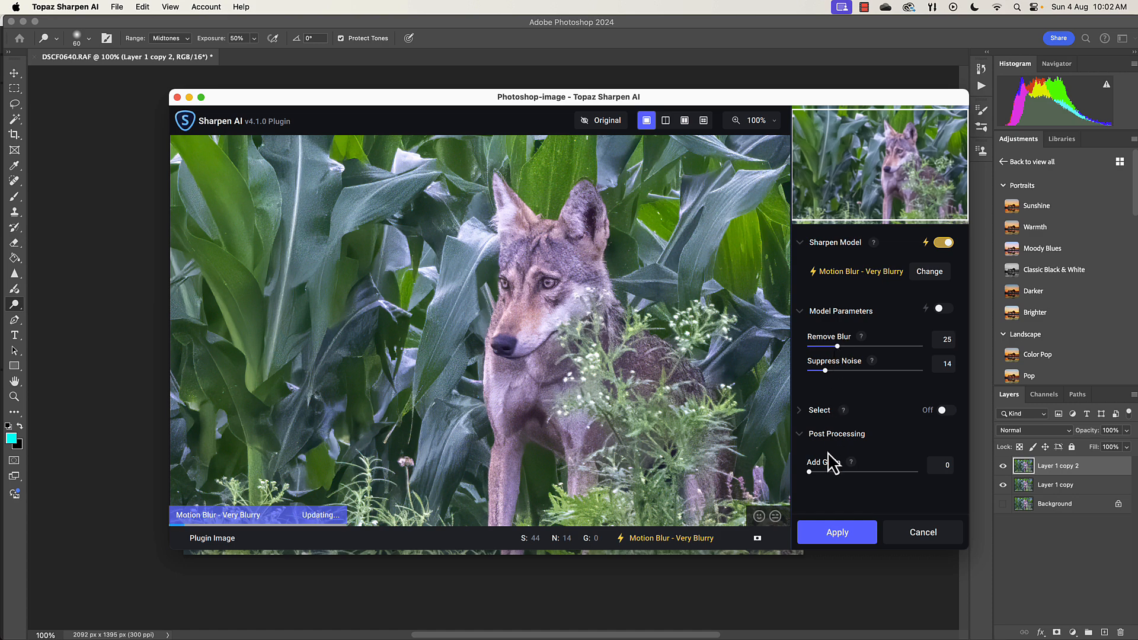
pyautogui.click(839, 533)
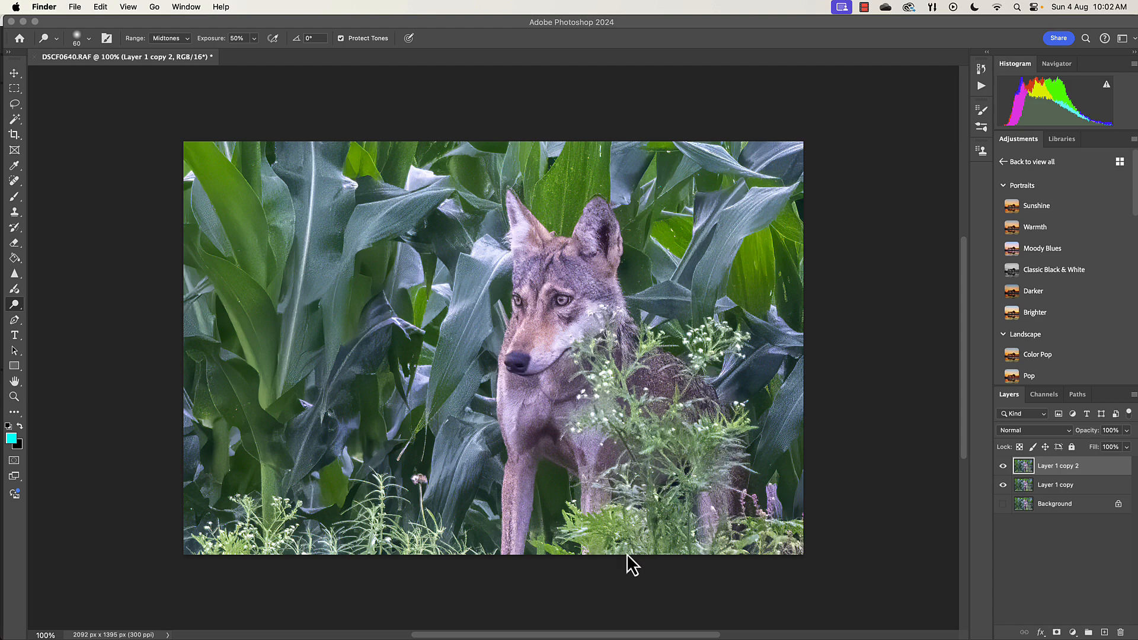
# Step: Add a layer mask to the sharpened layer, invert it to black, and set the Brush tool to paint with white
pyautogui.click(1057, 632)
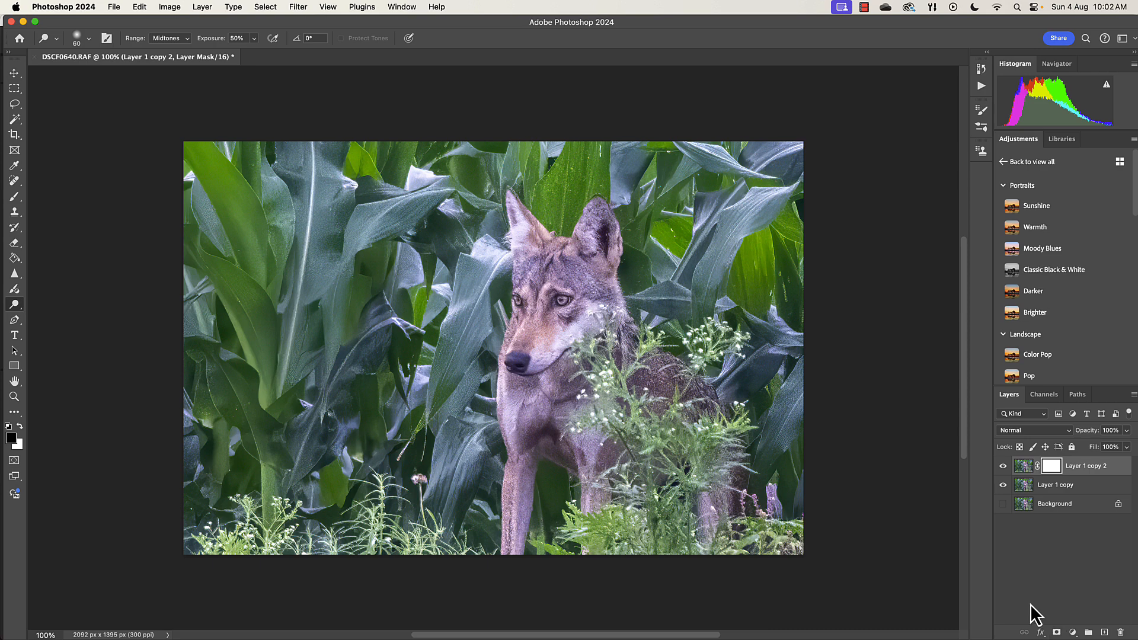
pyautogui.press('super+i')
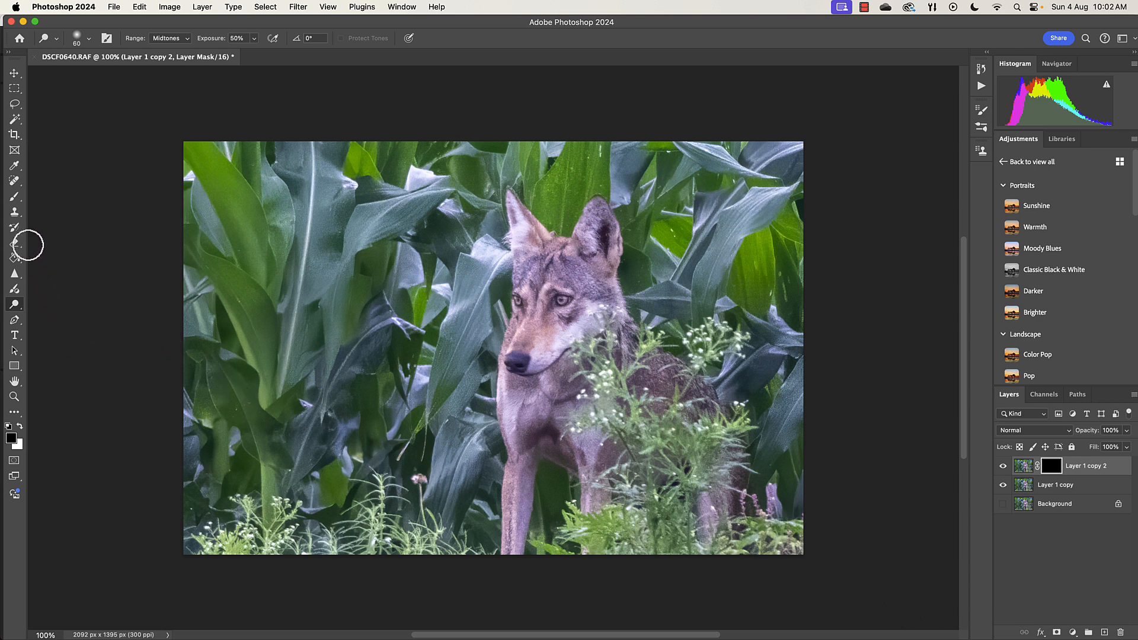
pyautogui.click(15, 196)
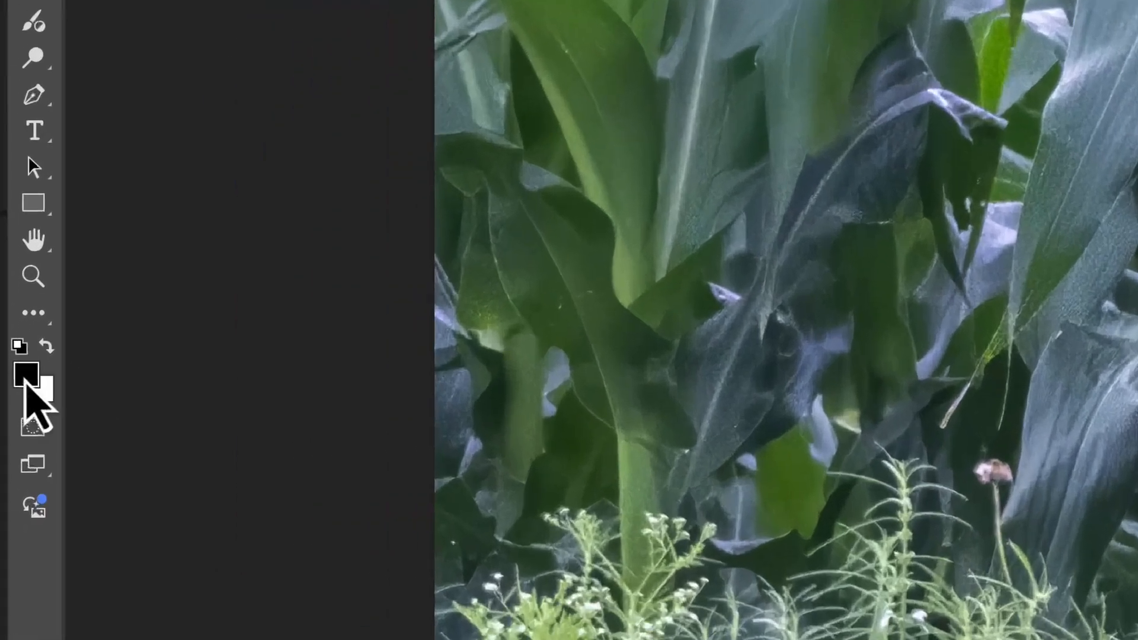
pyautogui.press('x')
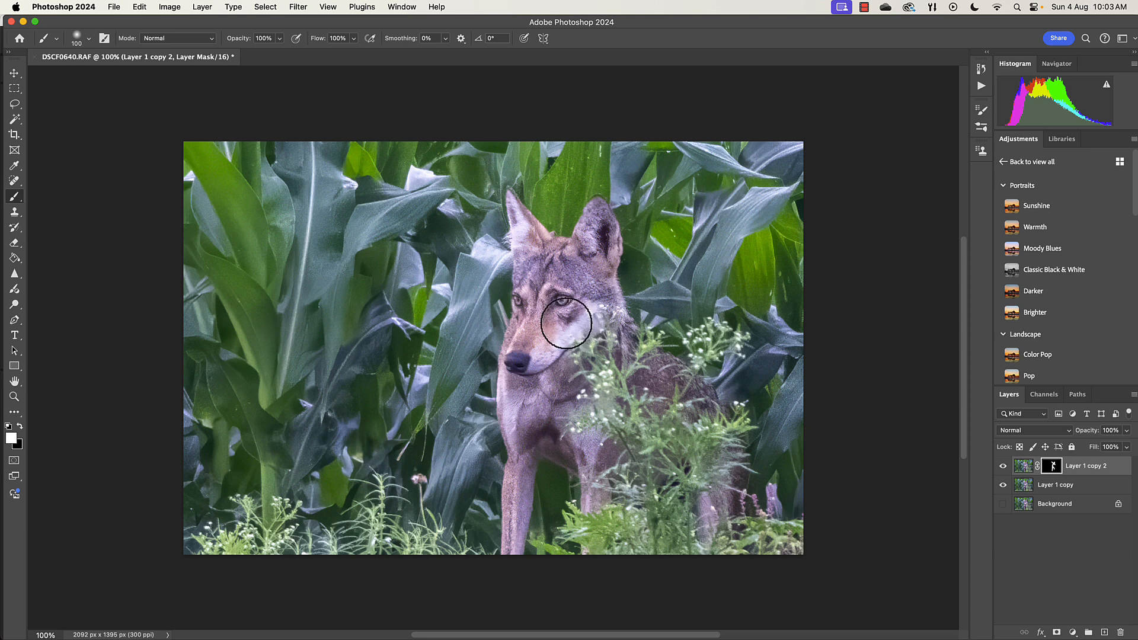
# Step: Touch up the sharpened layer's mask over the wolf's muzzle by painting with black
pyautogui.press('x')
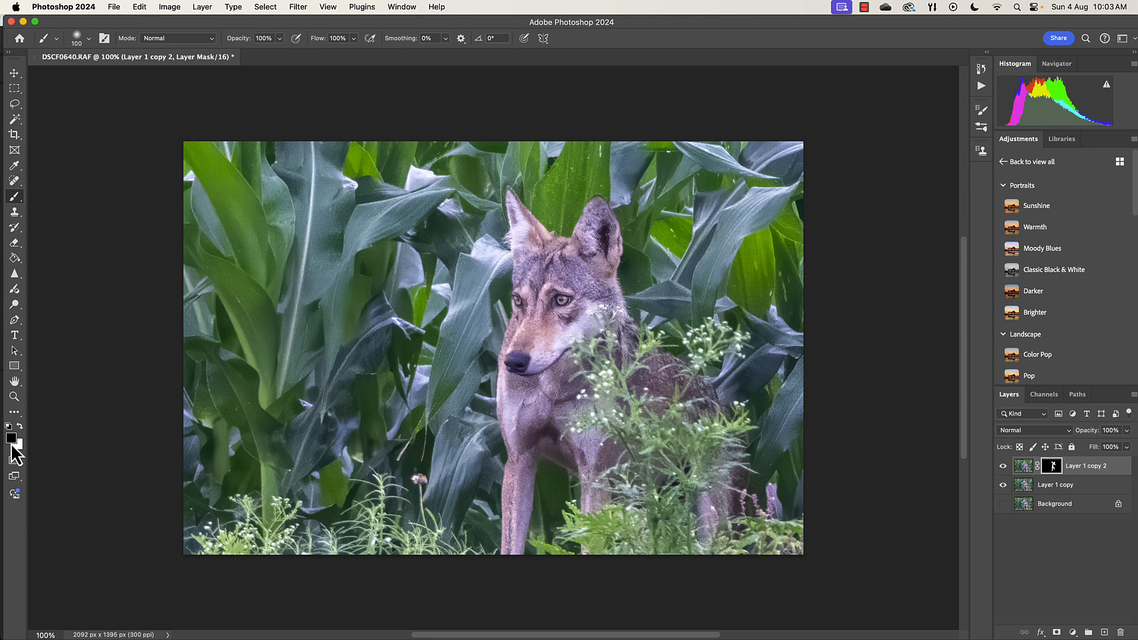
pyautogui.moveTo(587, 326)
pyautogui.mouseDown()
pyautogui.moveTo(576, 315)
pyautogui.moveTo(529, 330)
pyautogui.mouseUp()
# Step: Merge the visible layers and compare the result with the noisy Background by toggling layer visibility
pyautogui.rightClick(1080, 465)
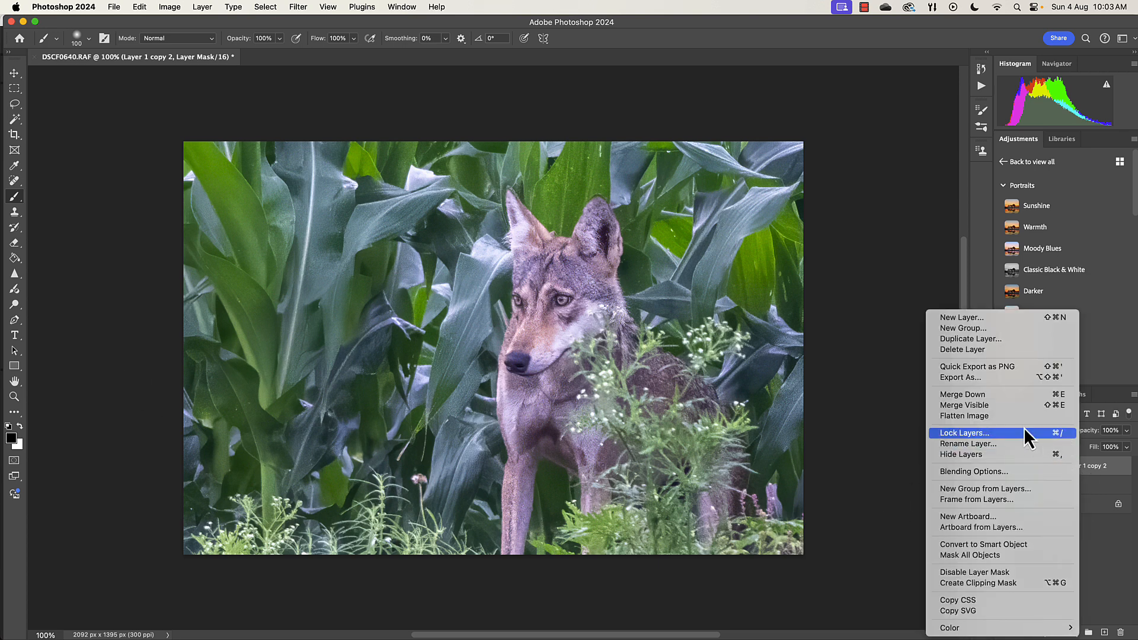
pyautogui.click(961, 407)
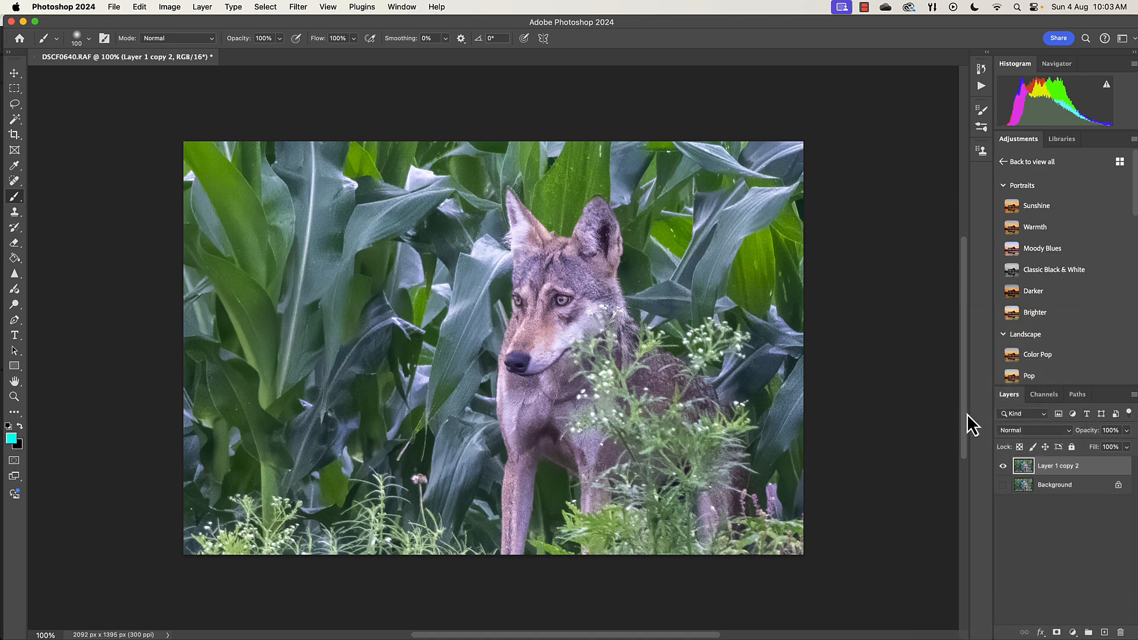
pyautogui.click(1004, 467)
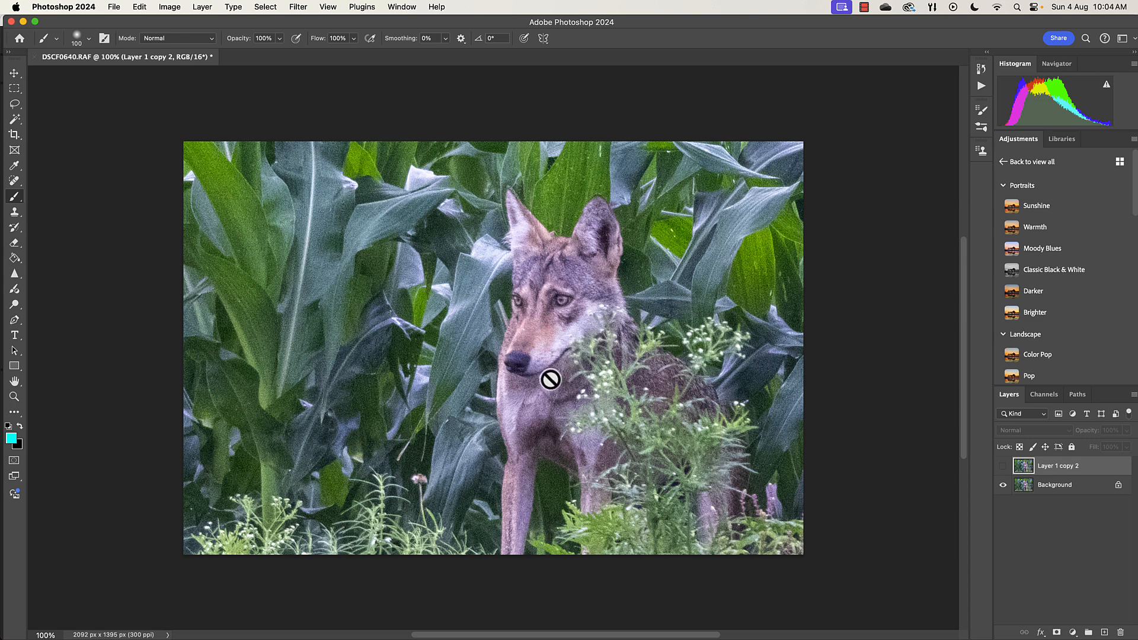
pyautogui.click(1003, 467)
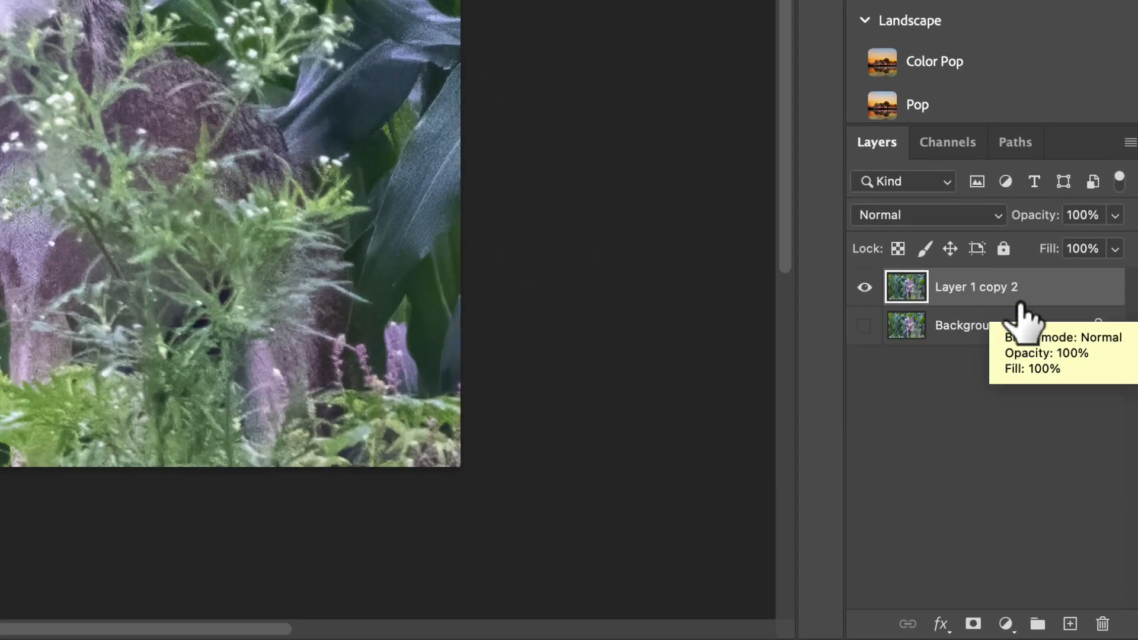
# Step: Duplicate the merged Layer 1 copy 2 and switch the duplicate to Quick Mask mode
pyautogui.press('super+j')
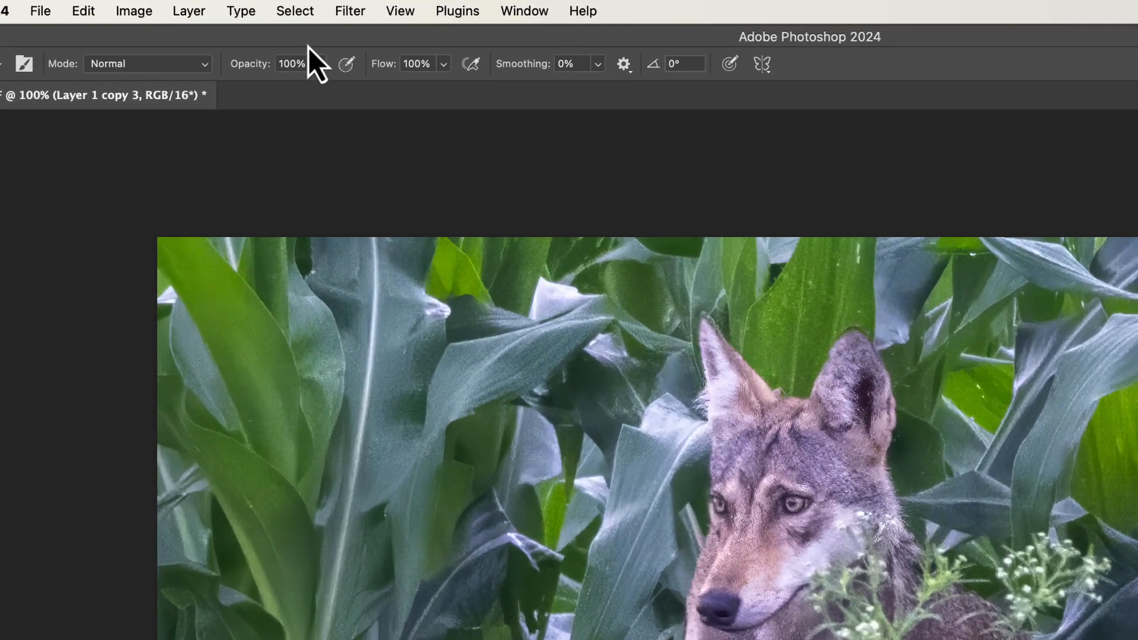
pyautogui.click(297, 13)
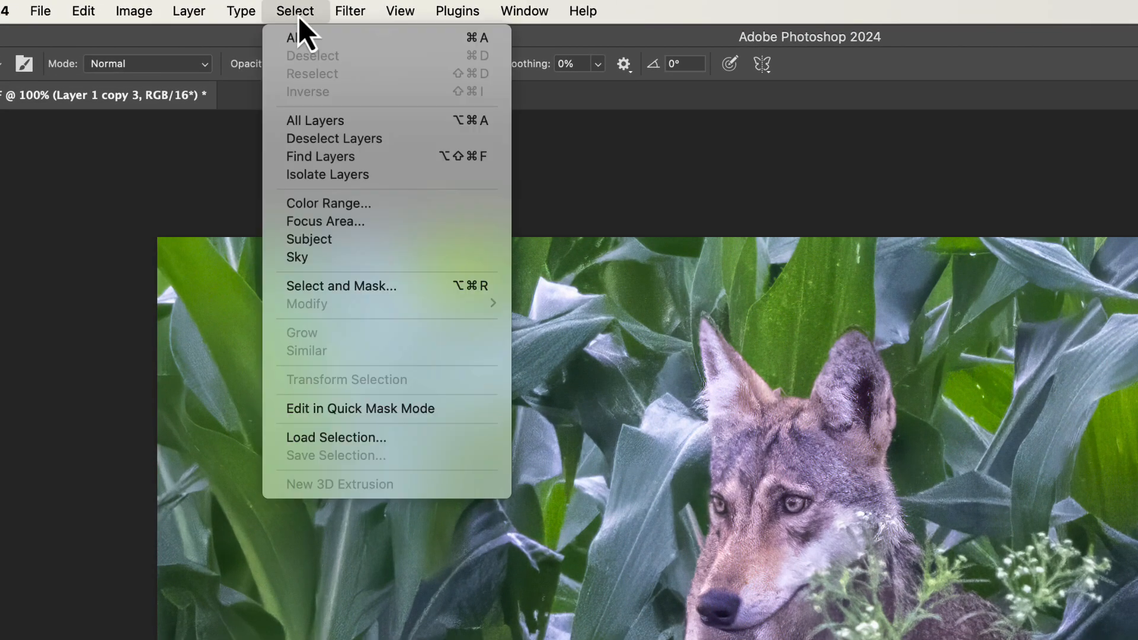
pyautogui.click(304, 414)
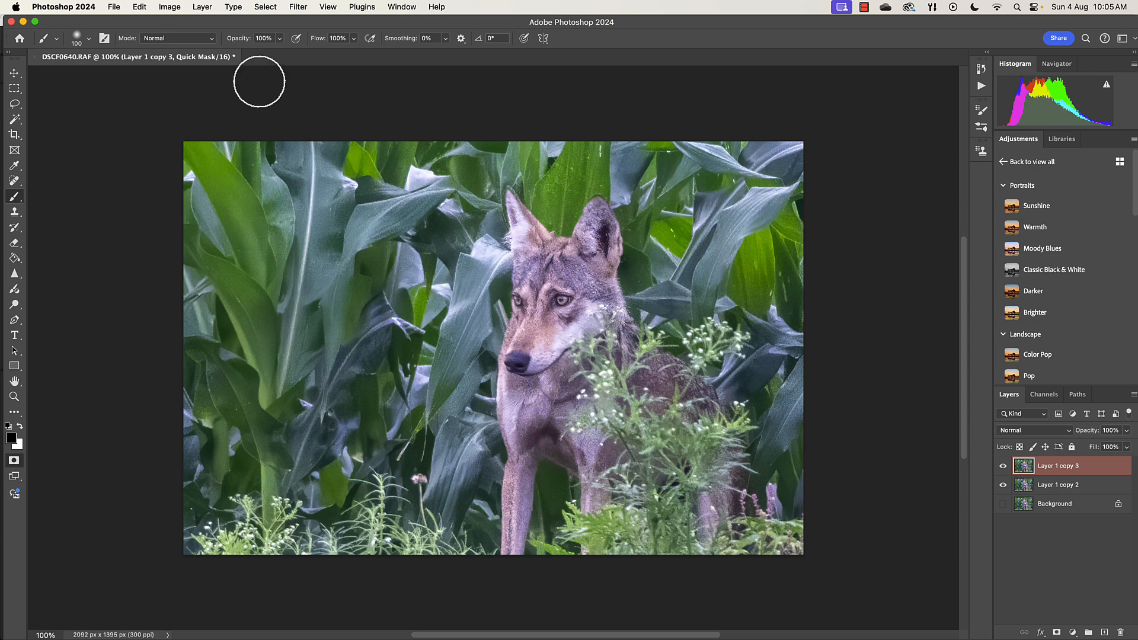
# Step: Fill the quick mask with the dark gray color 333333 in Normal mode at 100% opacity, and exit Quick Mask mode
pyautogui.click(140, 7)
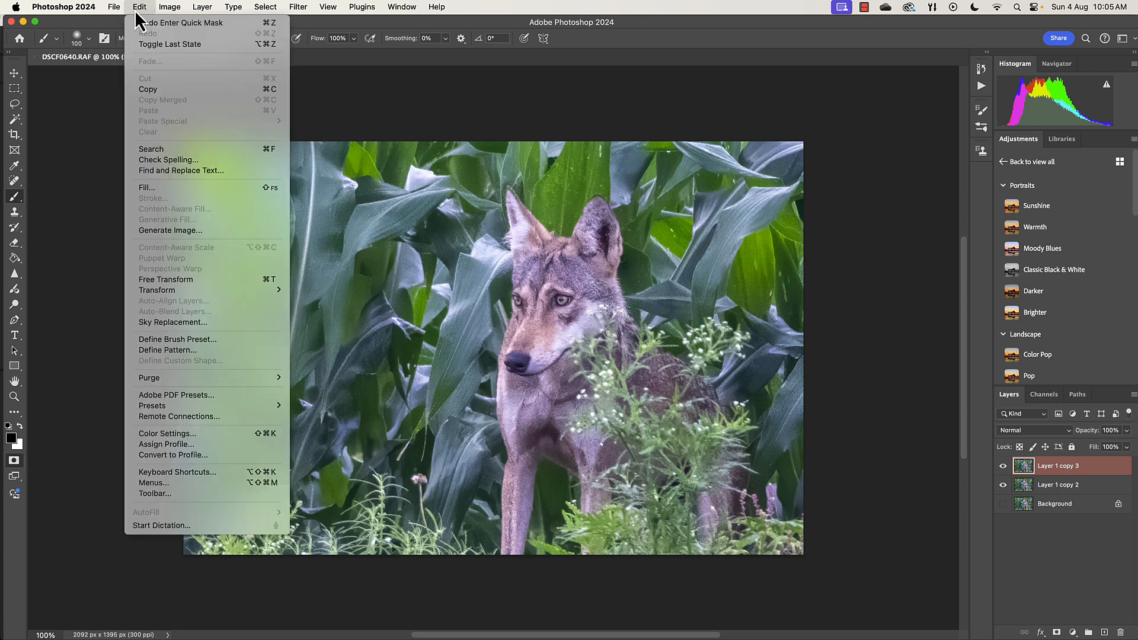
pyautogui.click(159, 188)
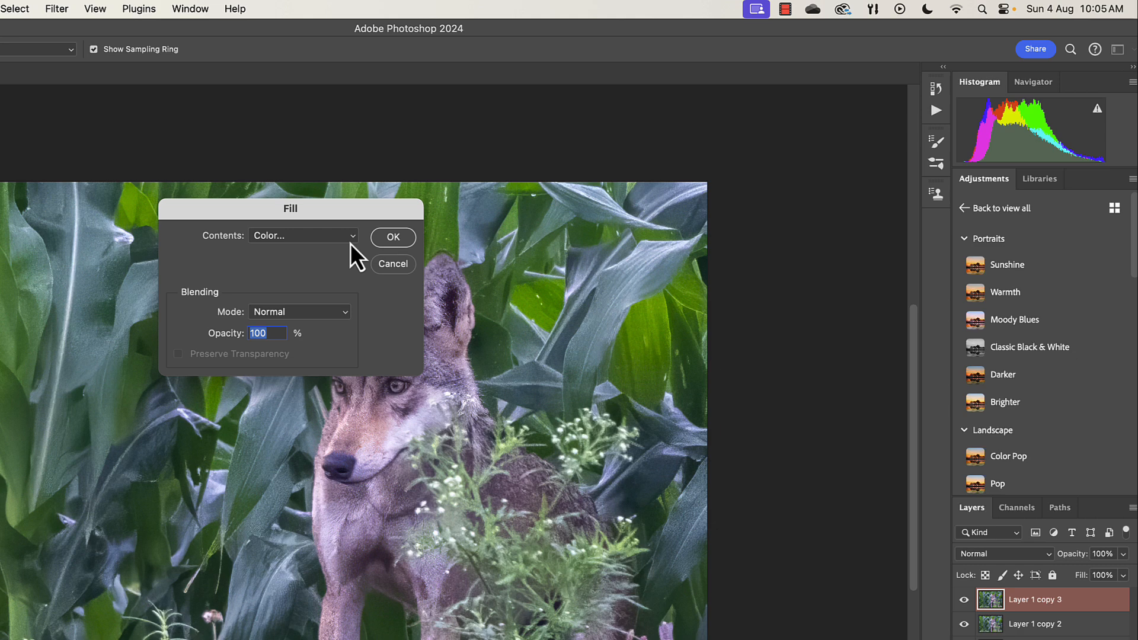
pyautogui.click(352, 239)
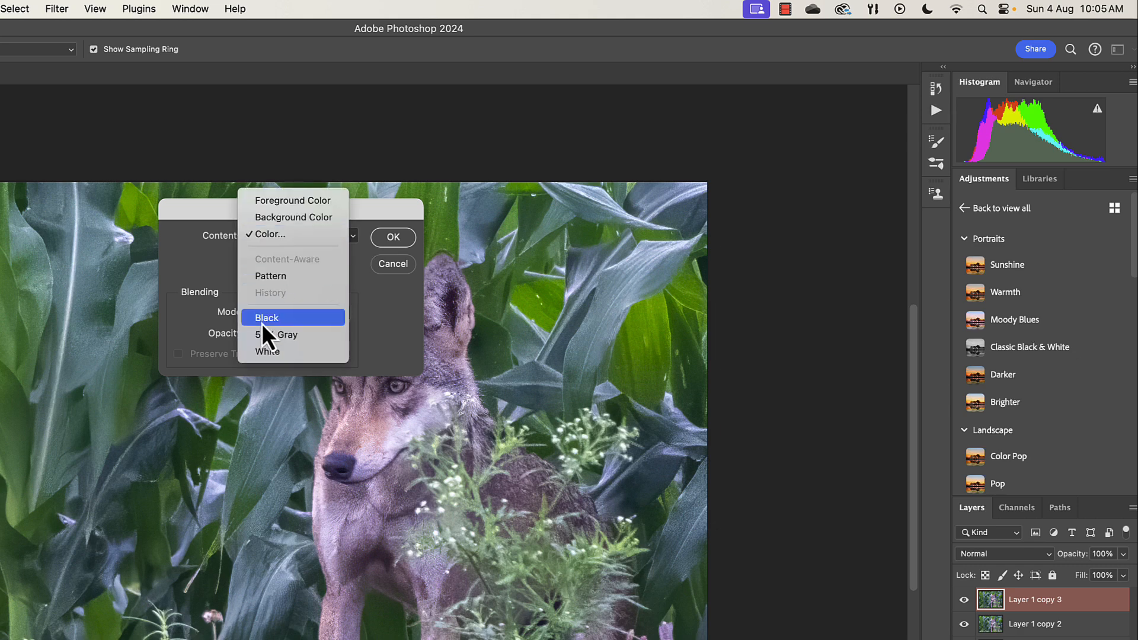
pyautogui.click(261, 321)
pyautogui.click(352, 238)
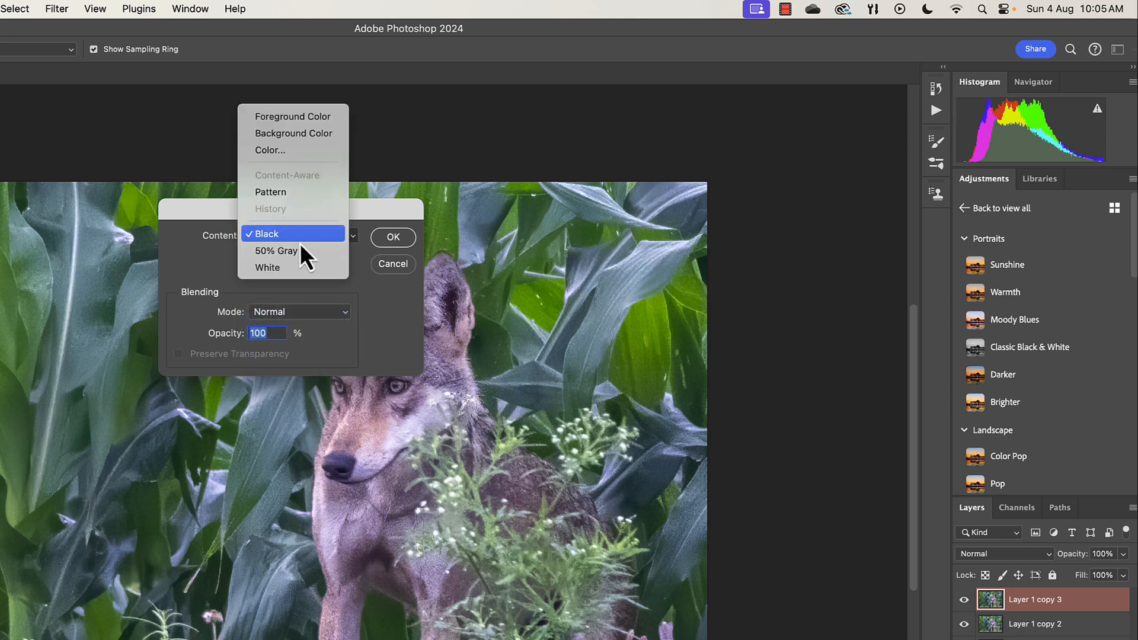
pyautogui.click(271, 193)
pyautogui.click(353, 239)
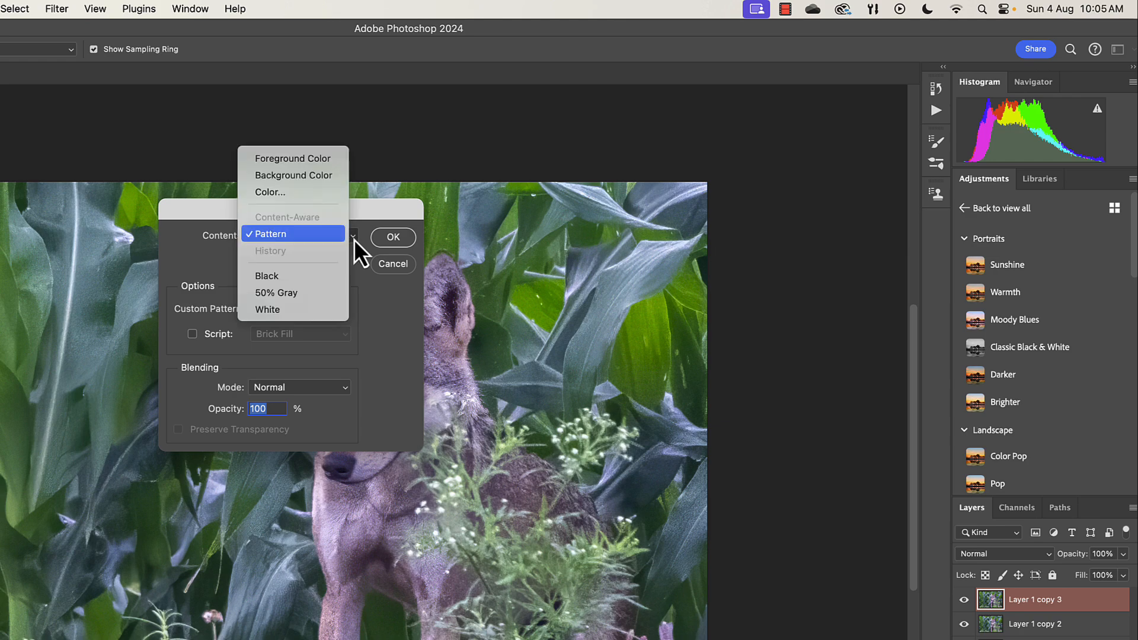
pyautogui.click(269, 191)
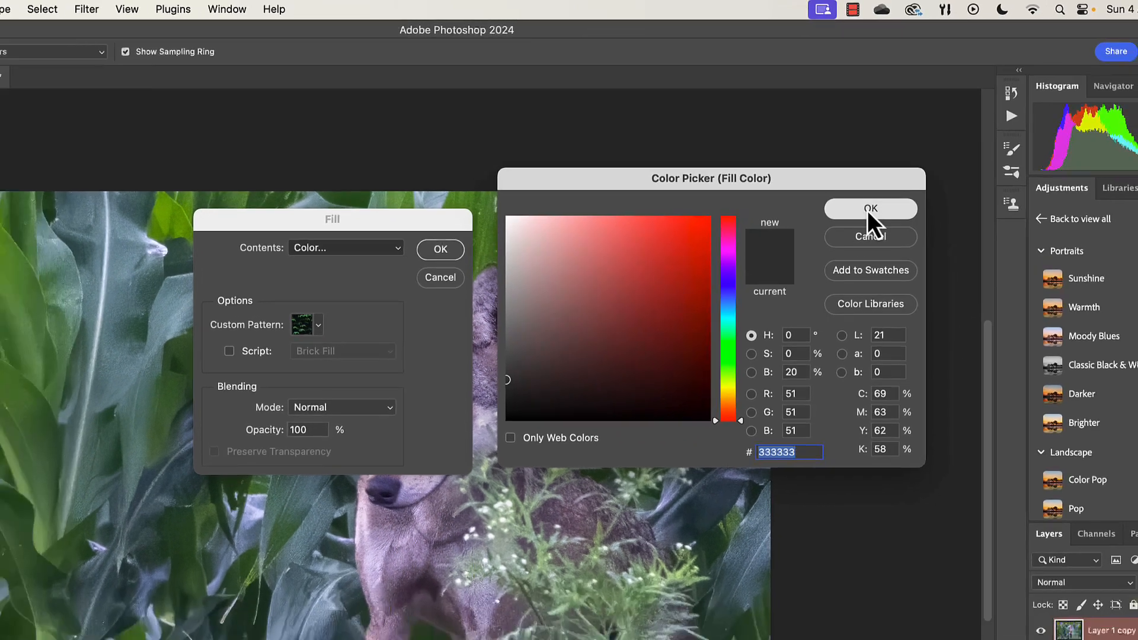
pyautogui.click(865, 229)
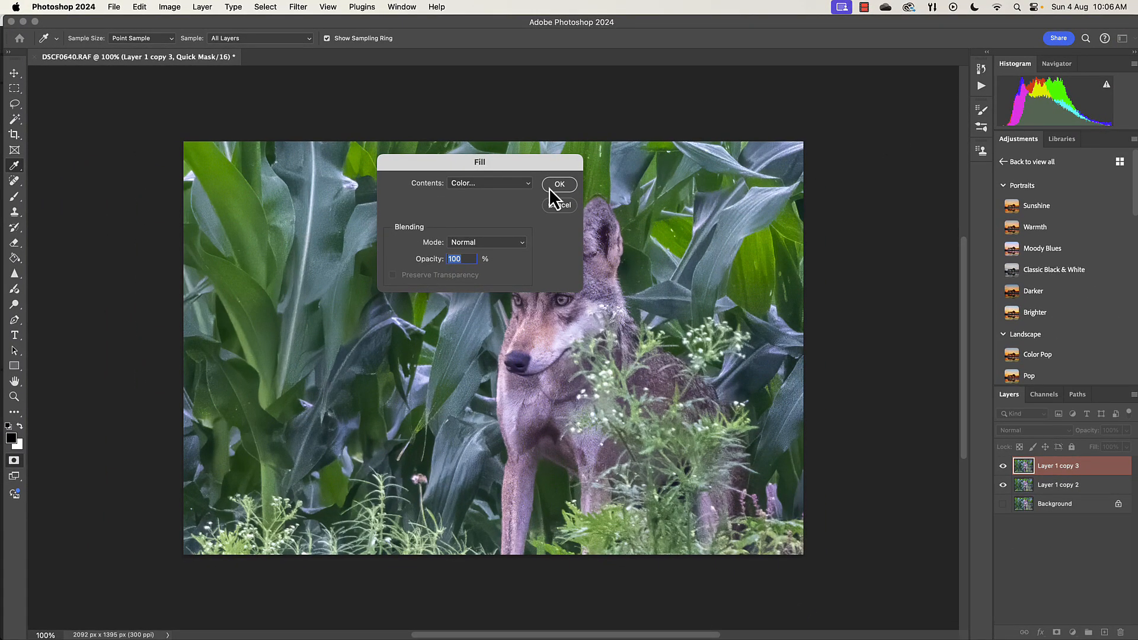
pyautogui.click(550, 185)
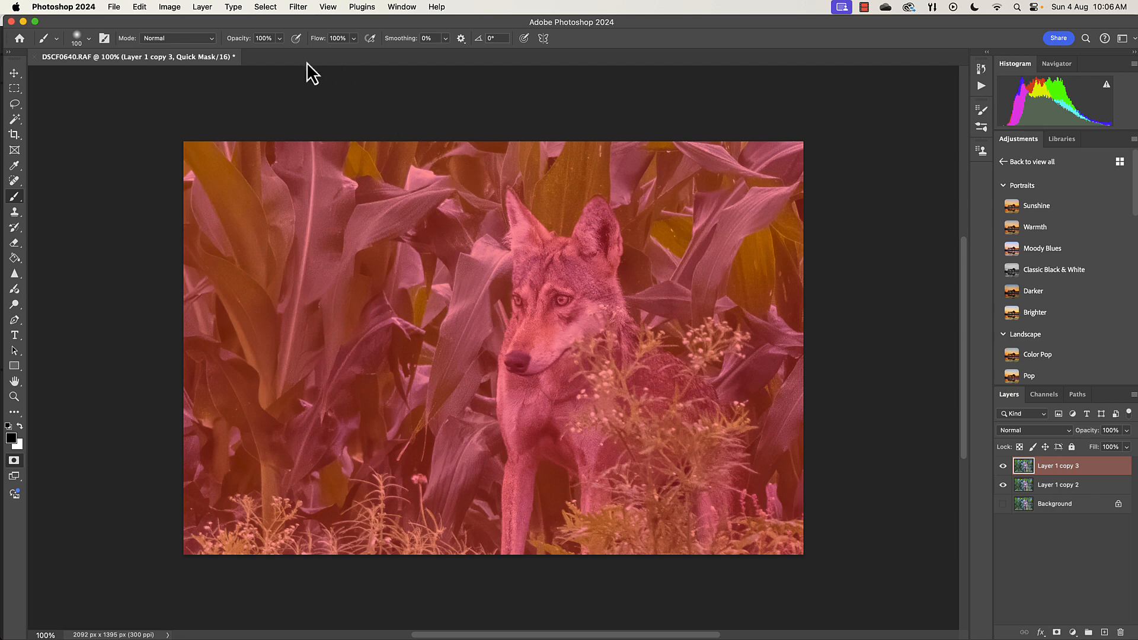
pyautogui.click(265, 7)
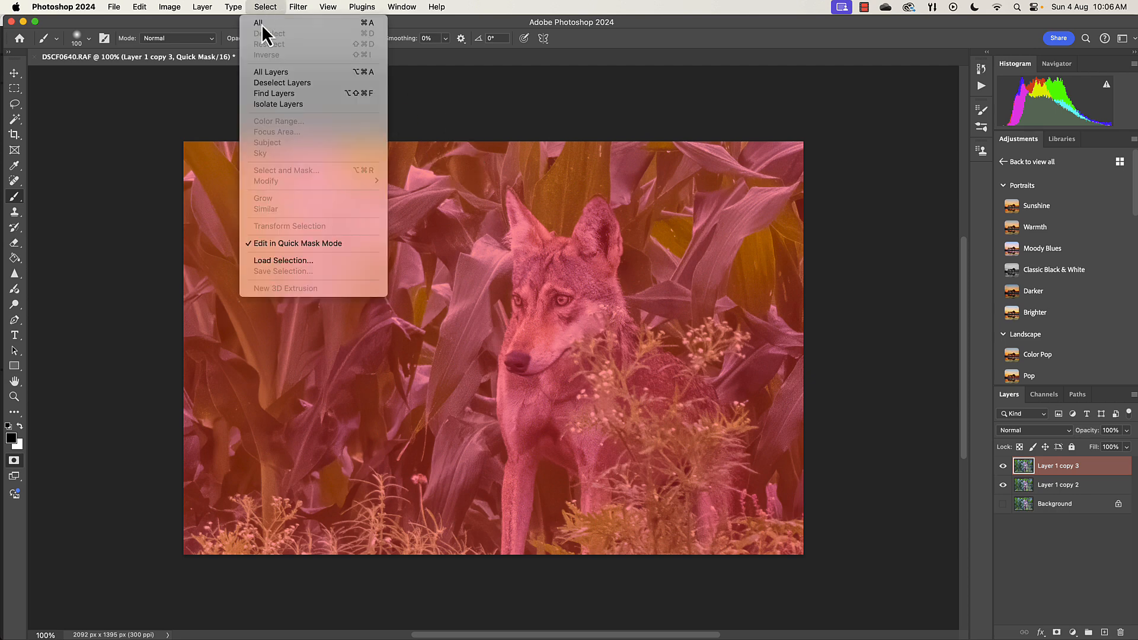
pyautogui.click(265, 245)
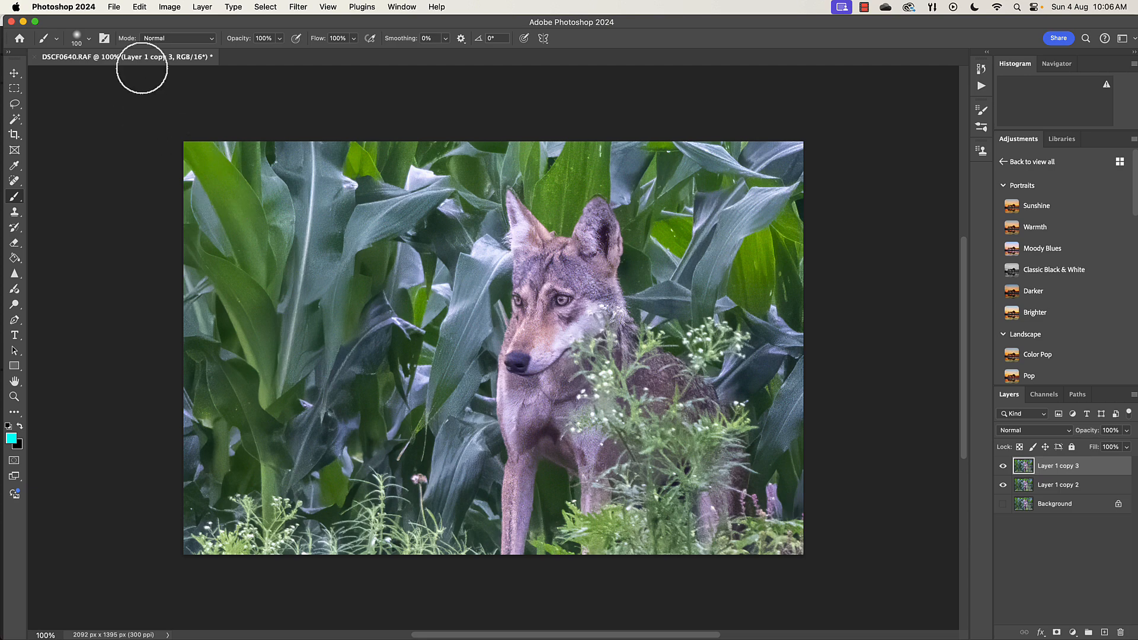
# Step: Run Generative Fill on the resulting selection with the prompt "water color"
pyautogui.click(140, 7)
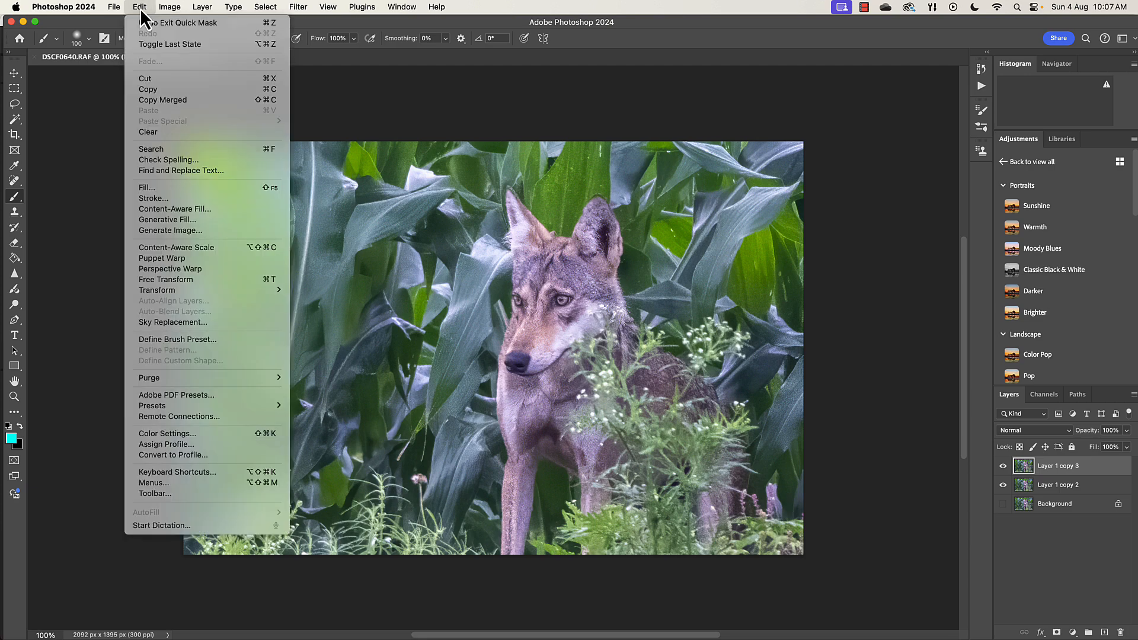
pyautogui.click(169, 221)
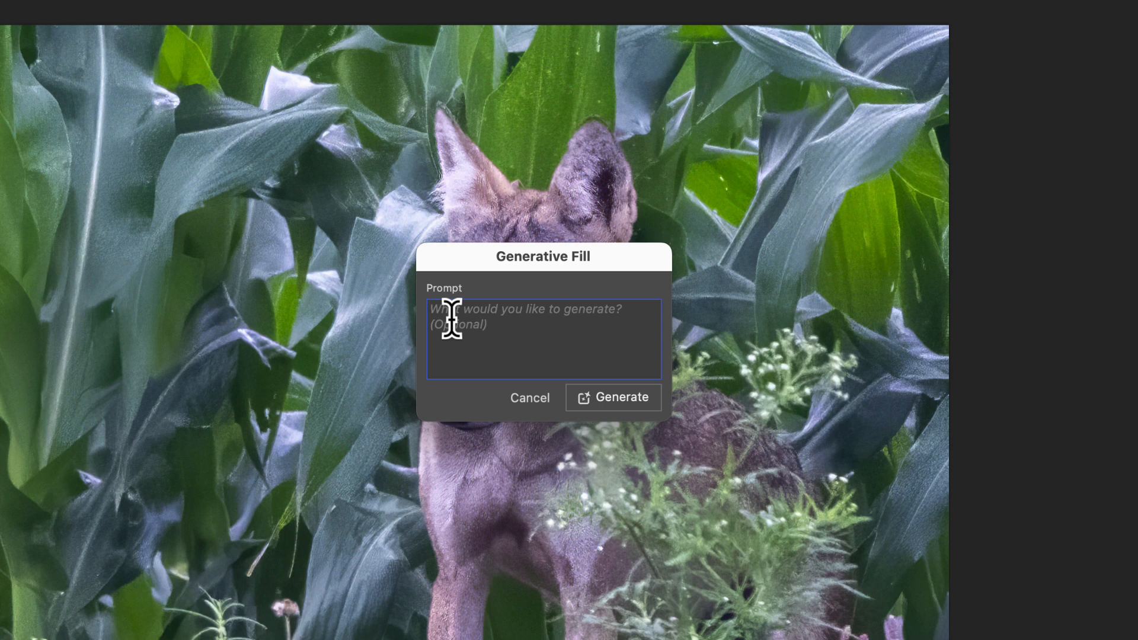
pyautogui.write('water color')
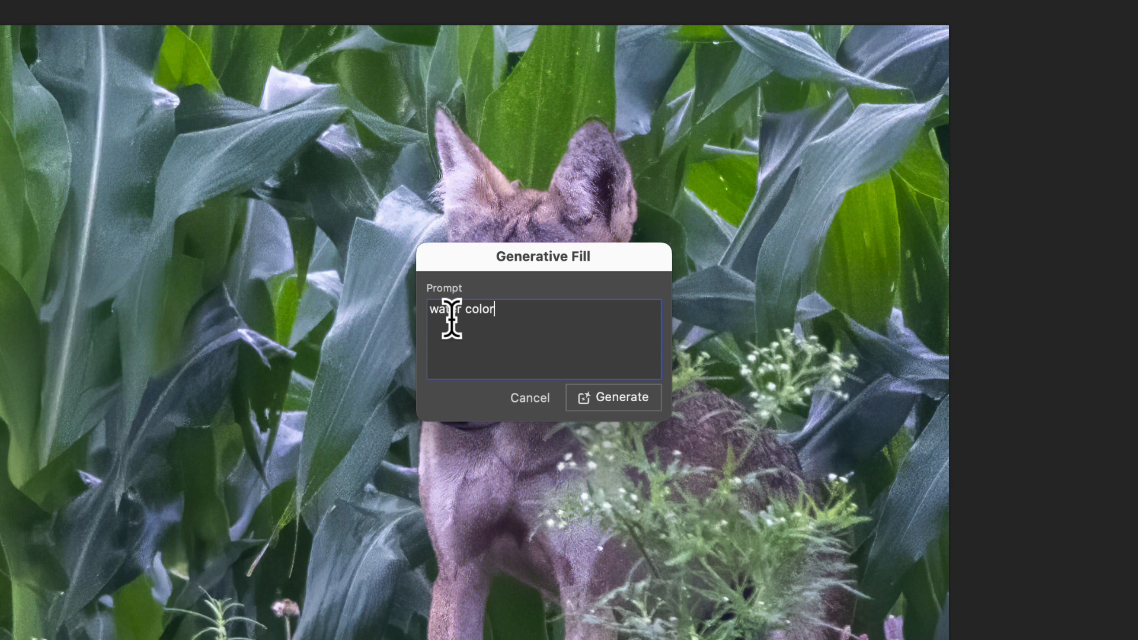
pyautogui.click(630, 414)
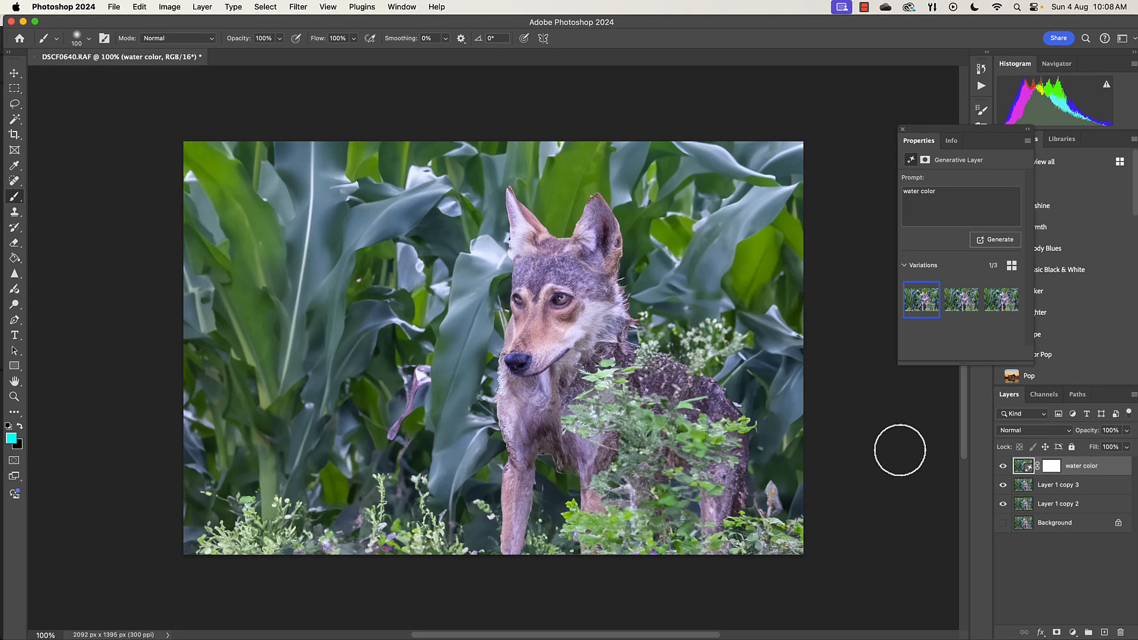
# Step: Preview the generated variations, keep the third one, and close the generative layer's properties
pyautogui.moveTo(937, 304)
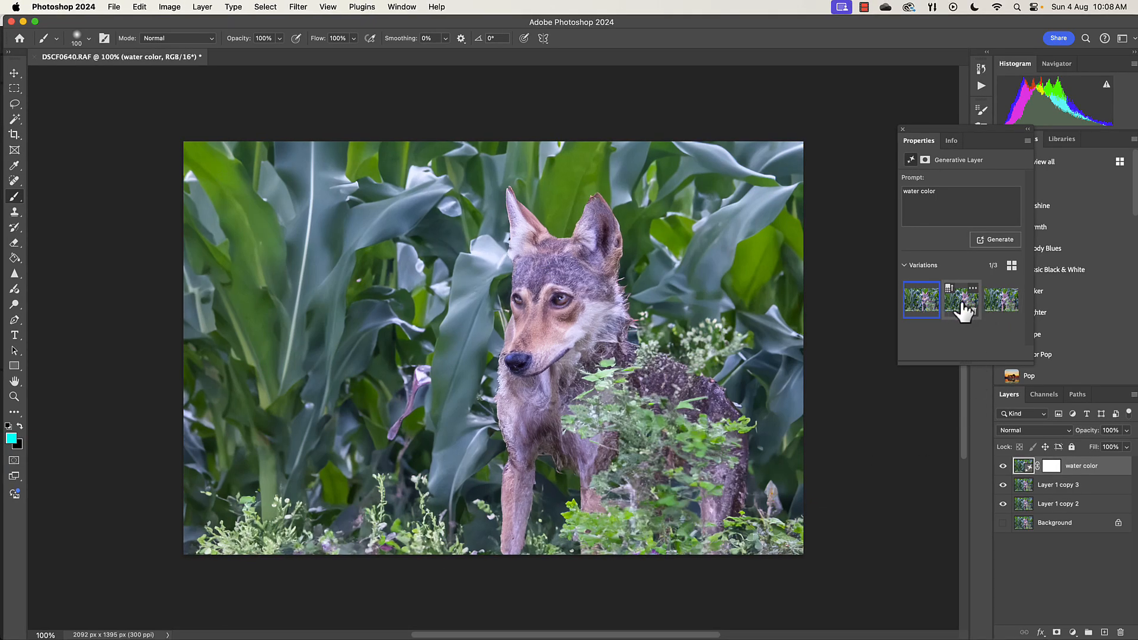
pyautogui.click(964, 309)
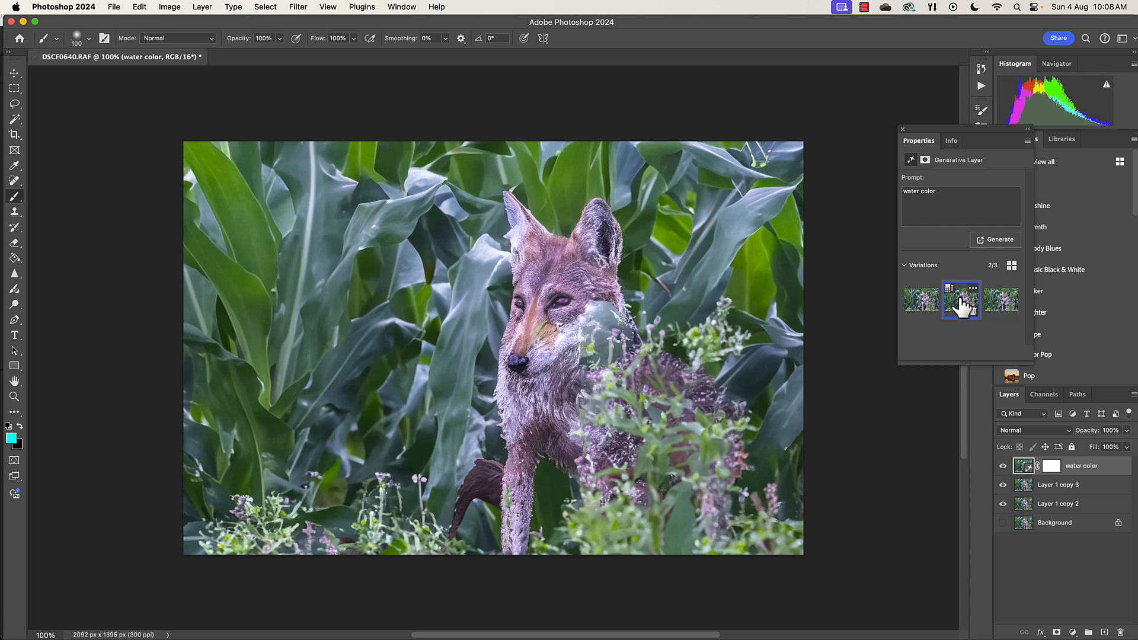
pyautogui.click(1000, 304)
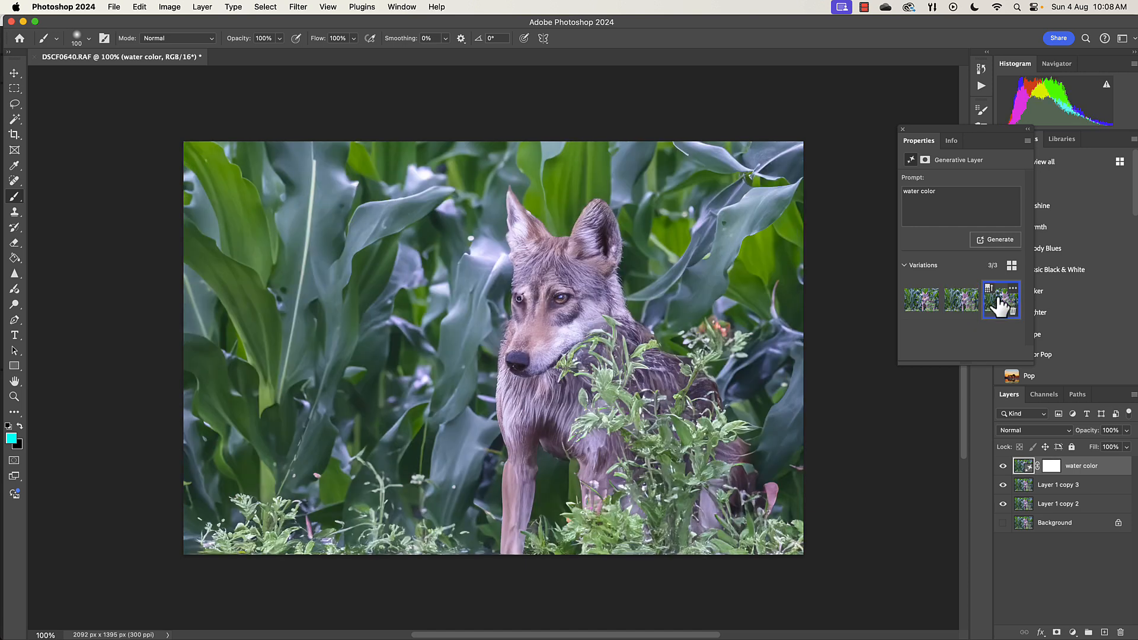
pyautogui.click(903, 129)
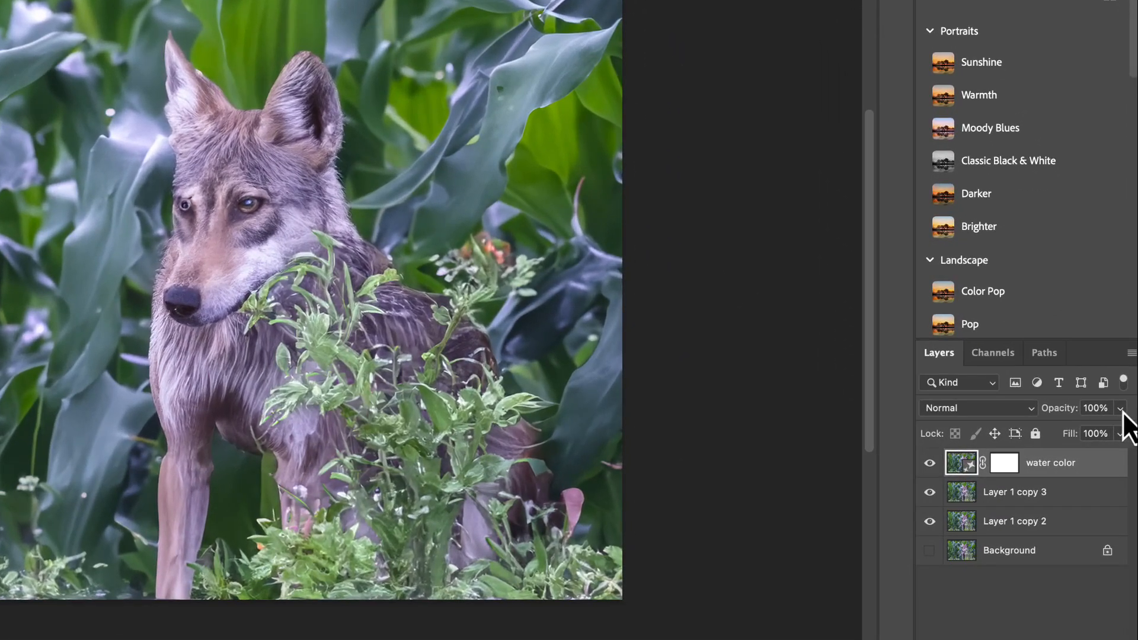
# Step: Lower the opacity of the water color layer to 30%
pyautogui.click(1122, 415)
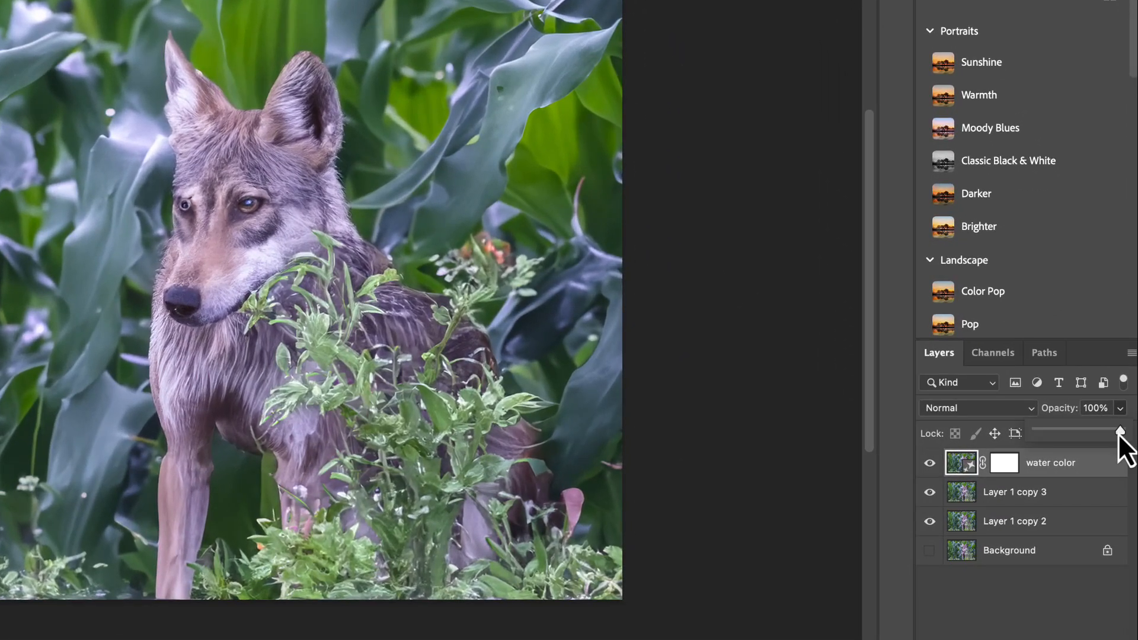
pyautogui.moveTo(1121, 434); pyautogui.dragTo(1080, 435)
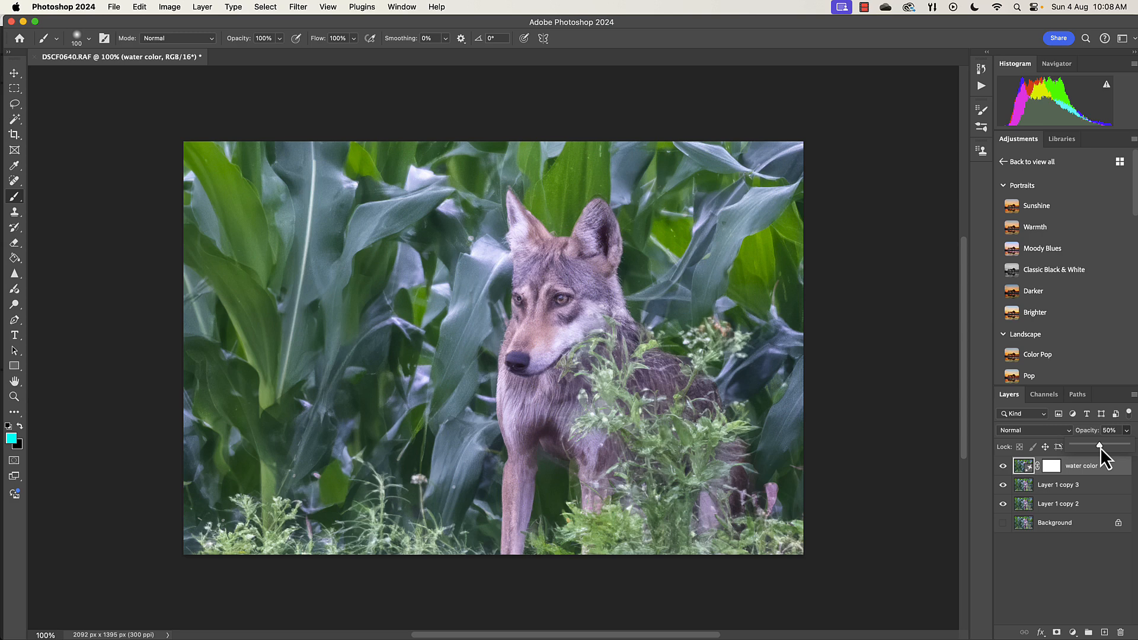
pyautogui.moveTo(1101, 447); pyautogui.dragTo(1090, 450)
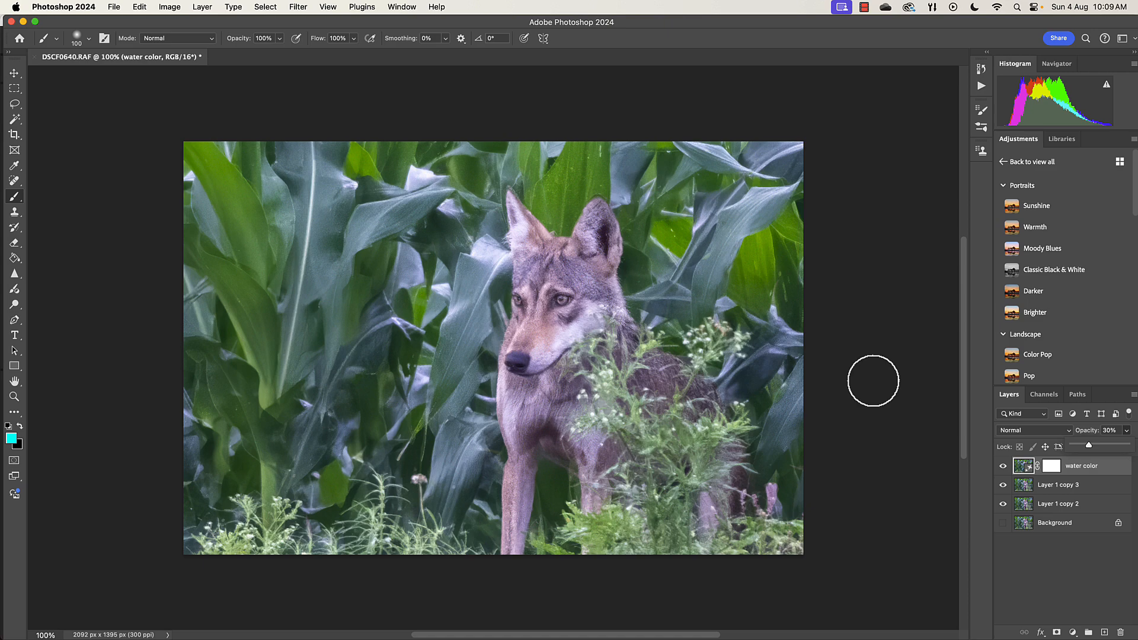
# Step: Merge the visible layers, show the Background layer, and compare it with the merged water color layer
pyautogui.rightClick(1074, 463)
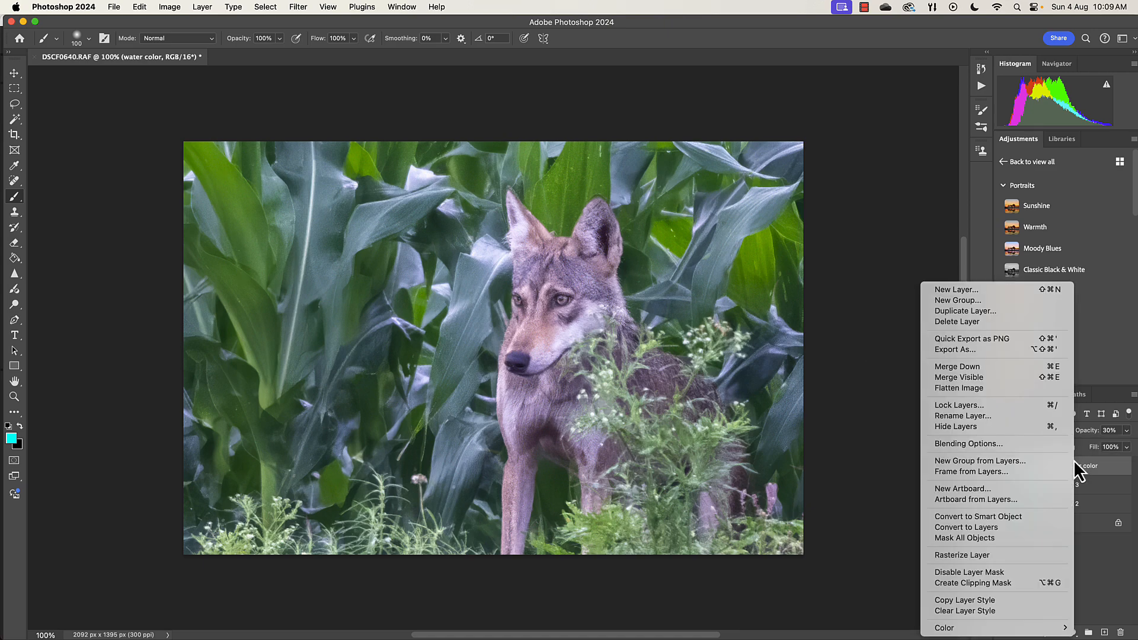
pyautogui.click(969, 381)
pyautogui.click(1003, 485)
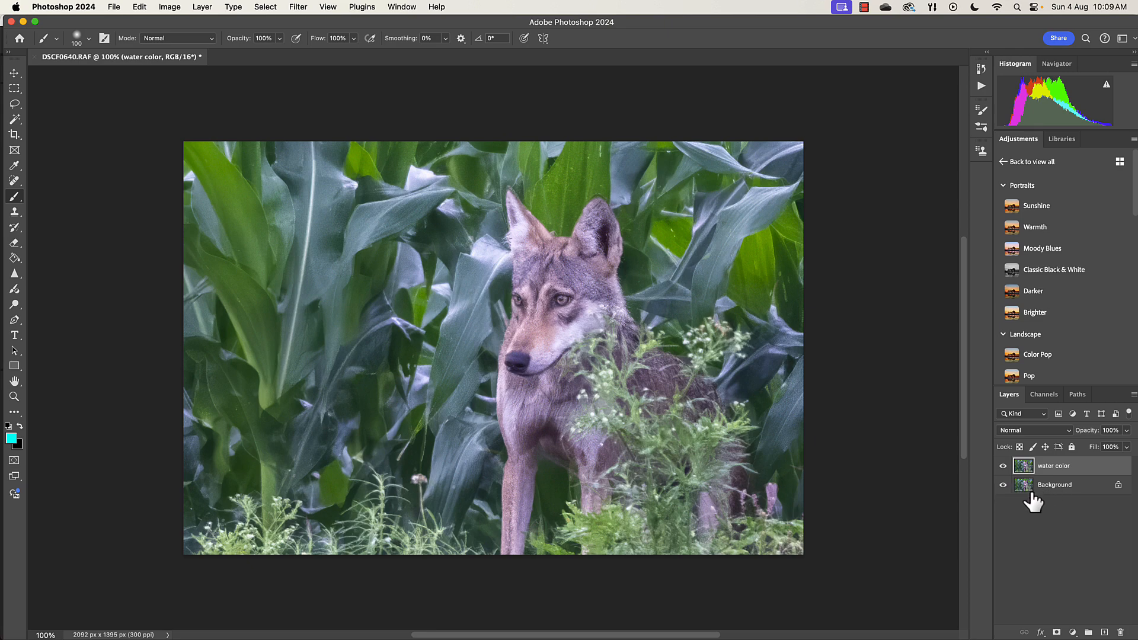
pyautogui.click(1003, 467)
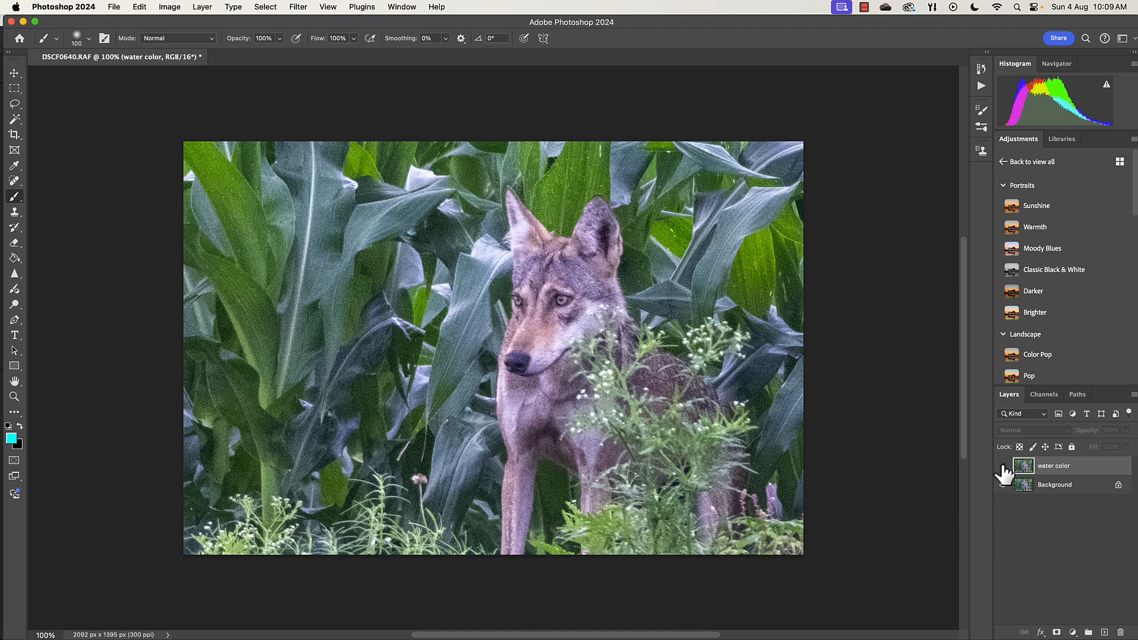
pyautogui.click(1003, 467)
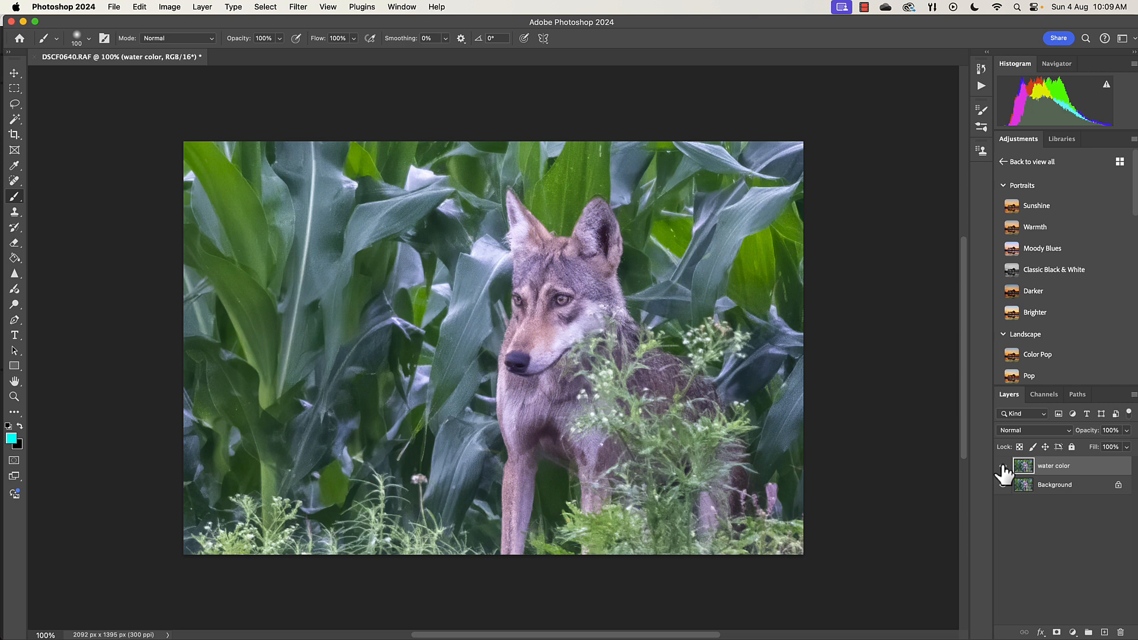